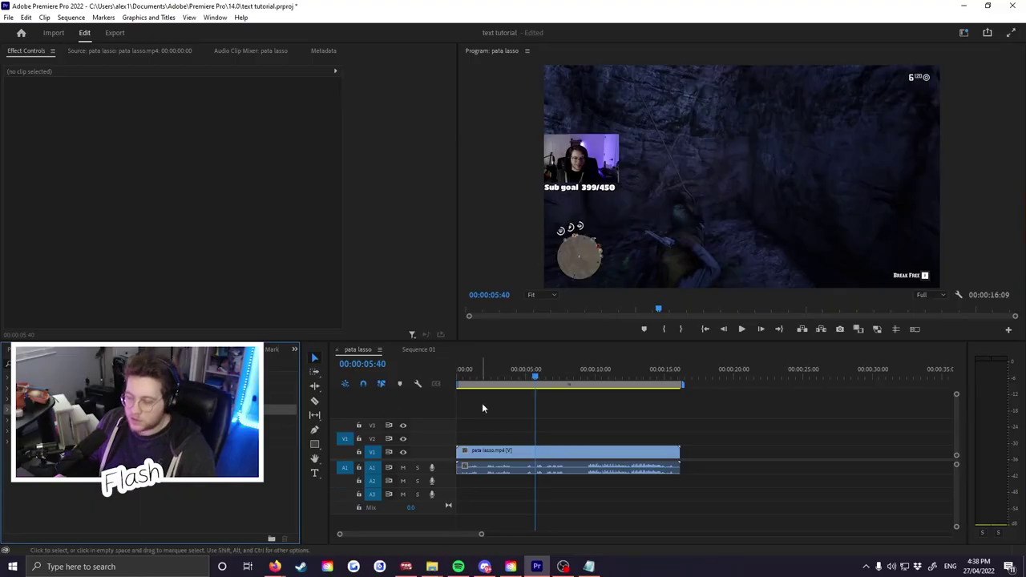
Step: Delete the pata lasso.mp4 clip together with its audio from the timeline
left_click(486, 378)
left_click(519, 384)
left_click_drag(519, 385, 601, 366)
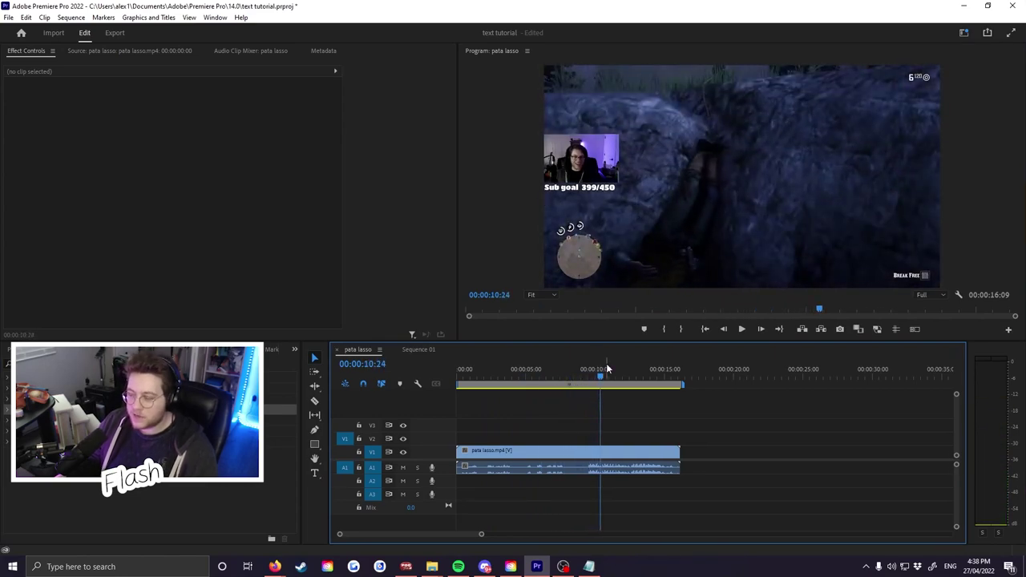
mouse_move(481, 534)
left_mouse_down()
mouse_move(499, 533)
mouse_move(462, 534)
left_mouse_up()
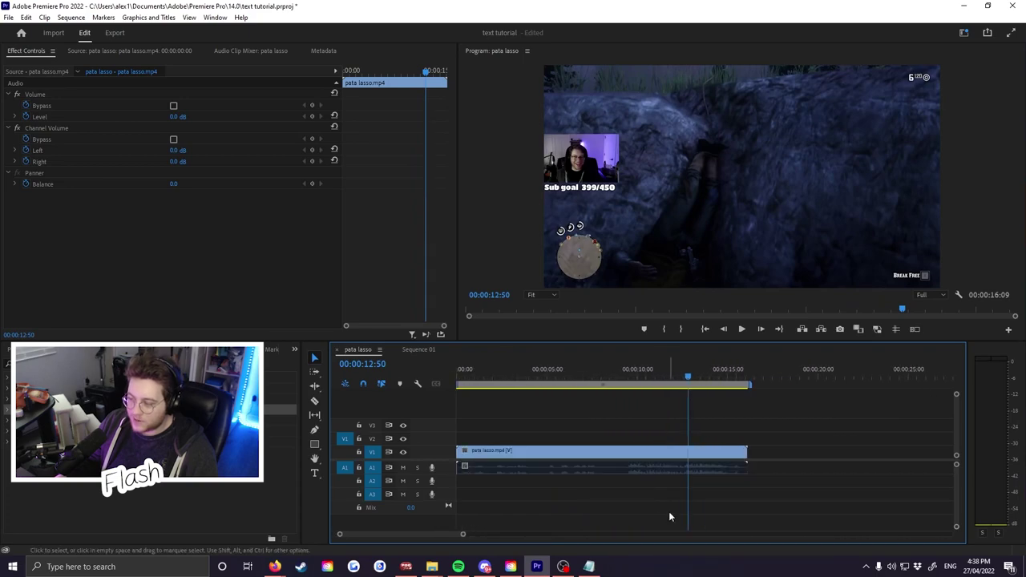
left_click_drag(638, 479, 629, 435)
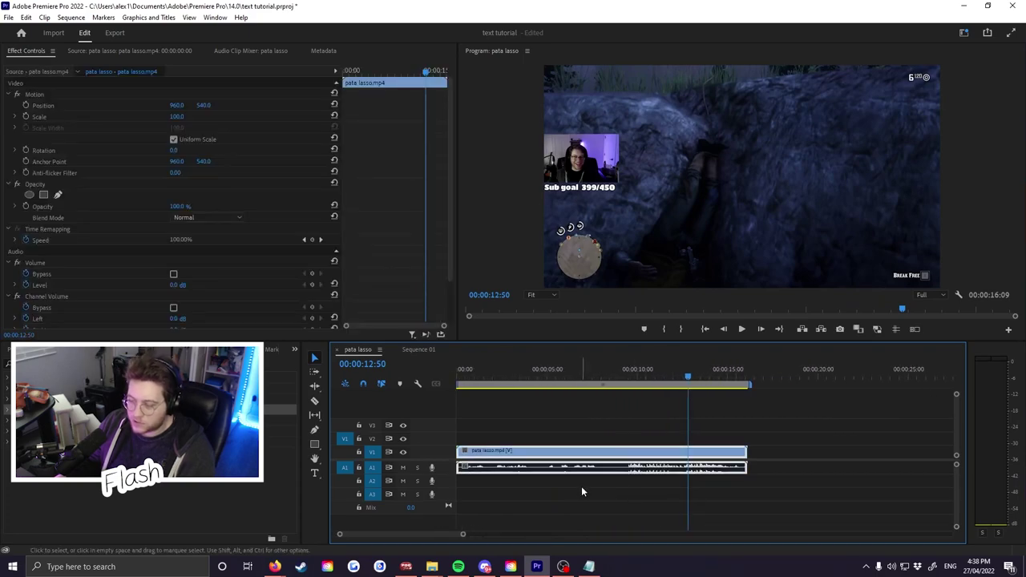
key("Delete")
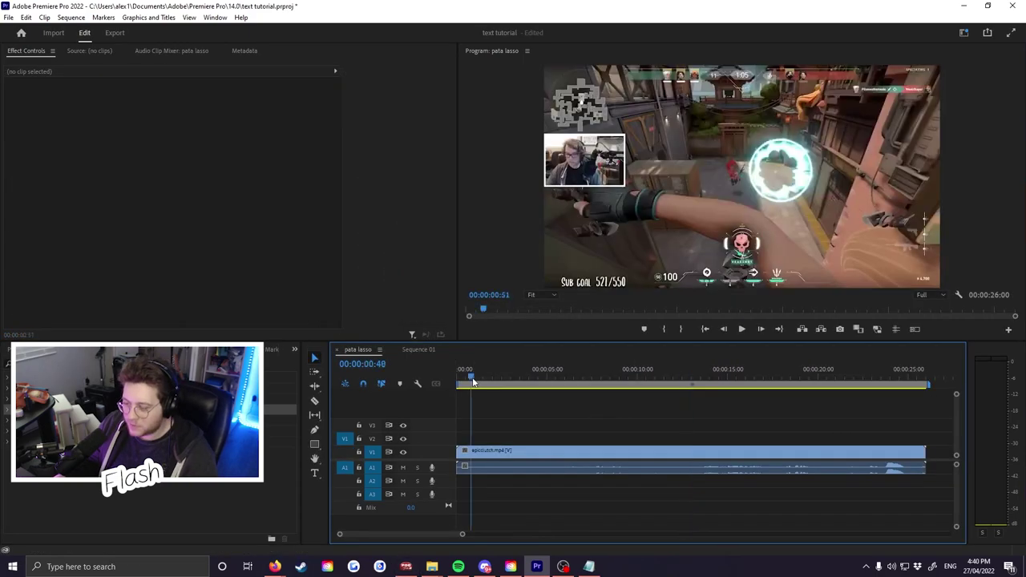
Step: Remove the misplaced text graphic and start a new text layer at 00:00:00:12 over the gameplay clip
left_click_drag(465, 377, 566, 380)
key("space")
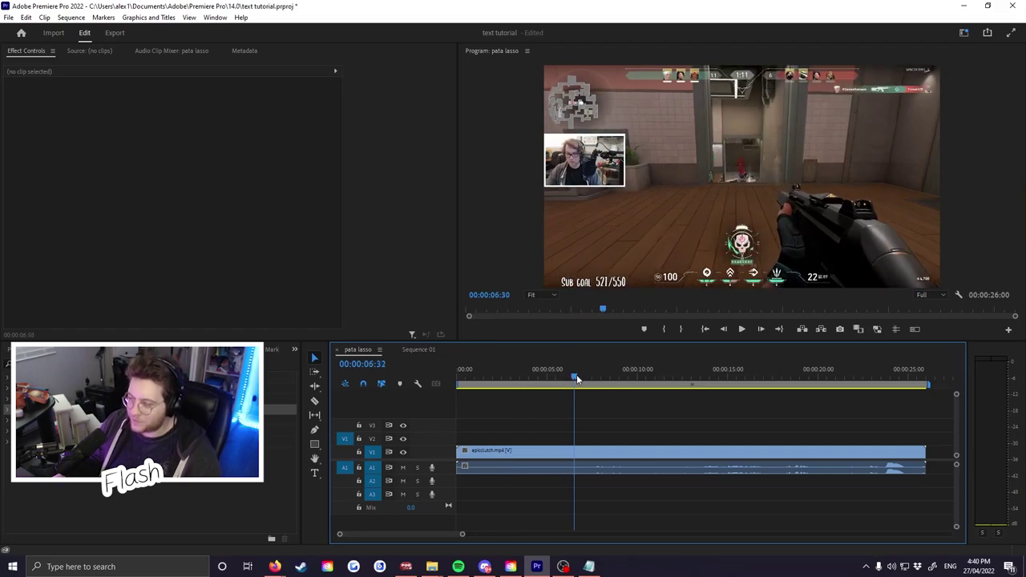
left_click(463, 378)
key("grave")
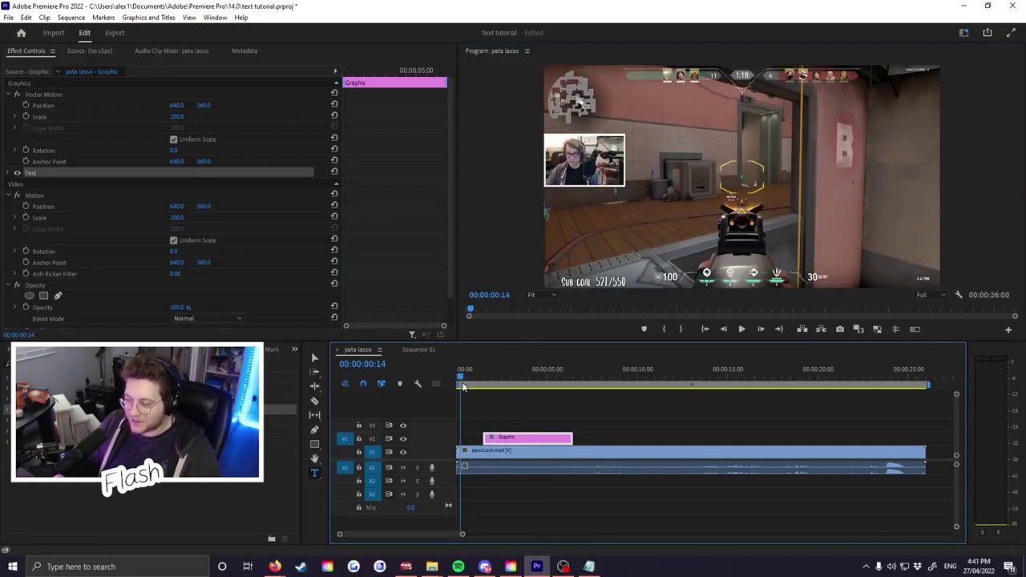
left_click_drag(462, 387, 459, 387)
key("Delete")
left_click(660, 163)
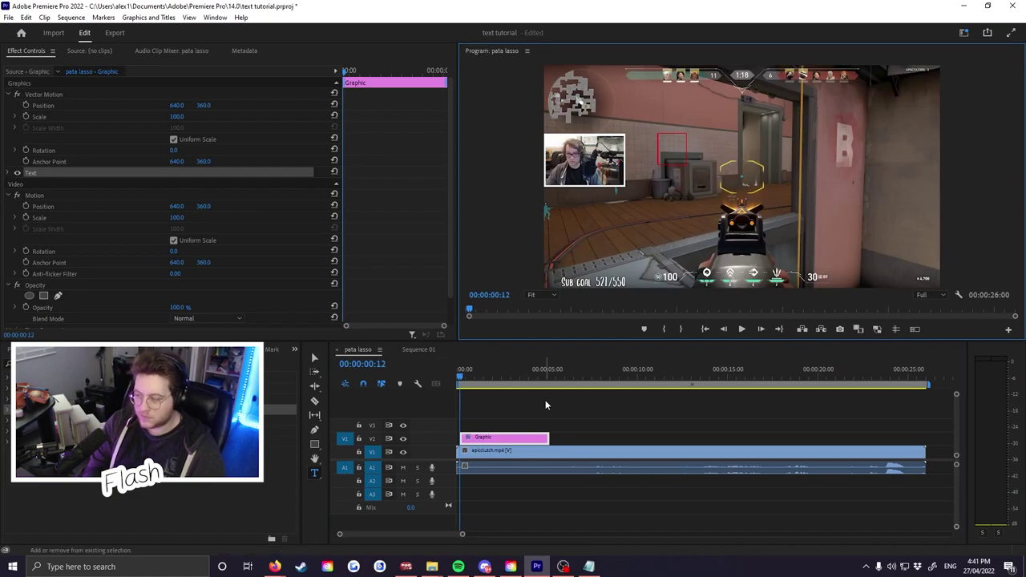
Step: Position the "Hehehe" text over the tiled wall above the metal cabinet in the enlarged preview
left_click(480, 440)
key("grave")
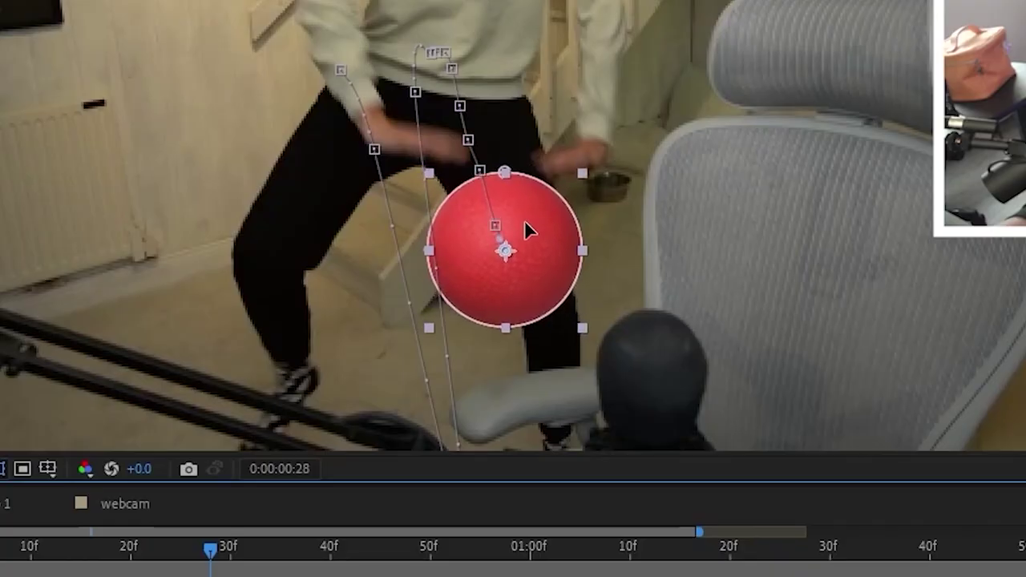
left_click_drag(524, 220, 538, 287)
left_click_drag(517, 177, 487, 224)
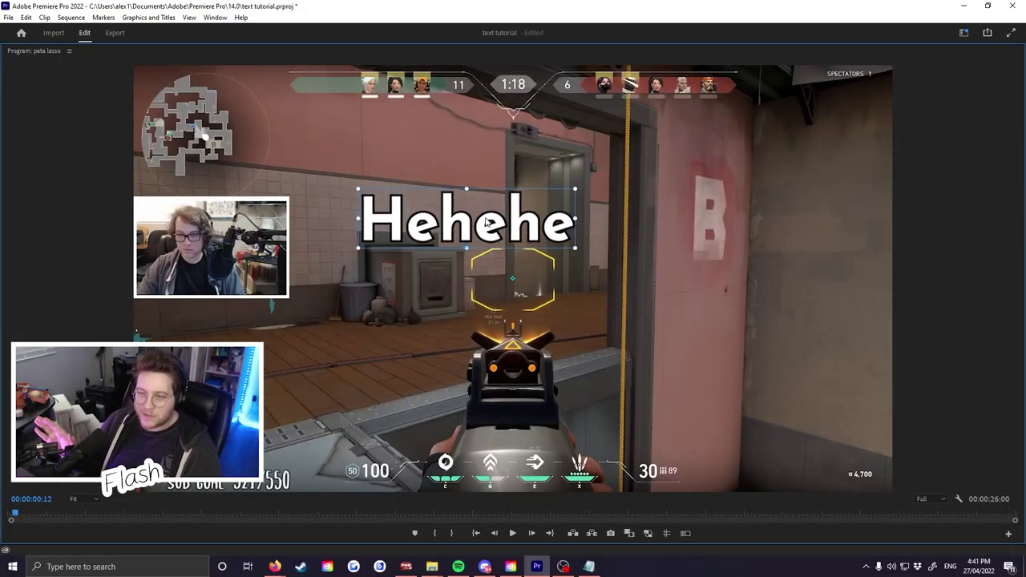
Step: Advance to 00:00:00:22 and nudge the "Hehehe" text slightly so it follows the moving background
key("Right")
key("Right")
left_click_drag(496, 219, 493, 220)
key("Right")
key("Right")
key("Right")
key("Right")
key("Right")
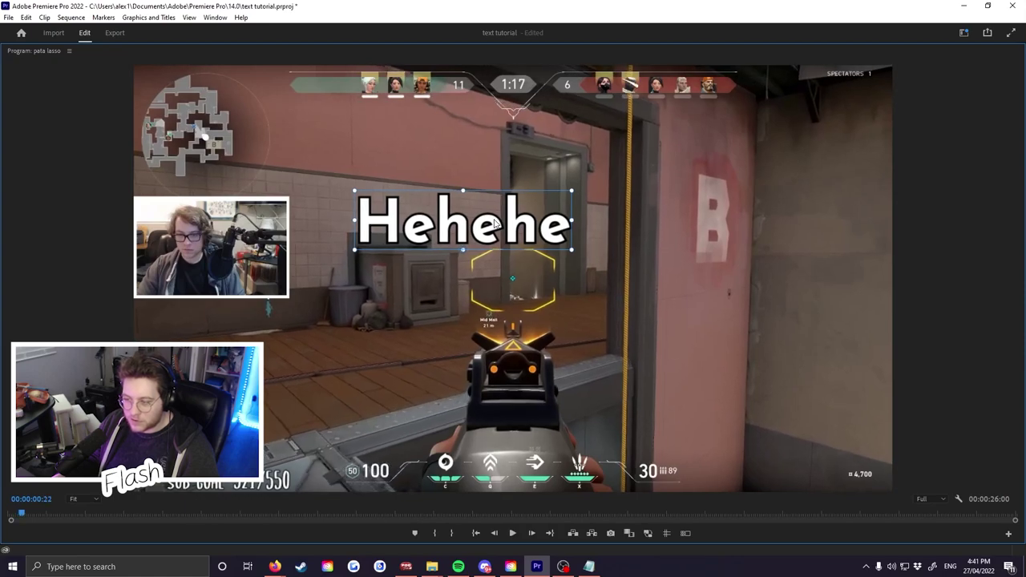
Step: Examine the Position property in the text's own Transform group and the one under Vector Motion
key("grave")
left_click(11, 173)
scroll(251, 305, "down", 5)
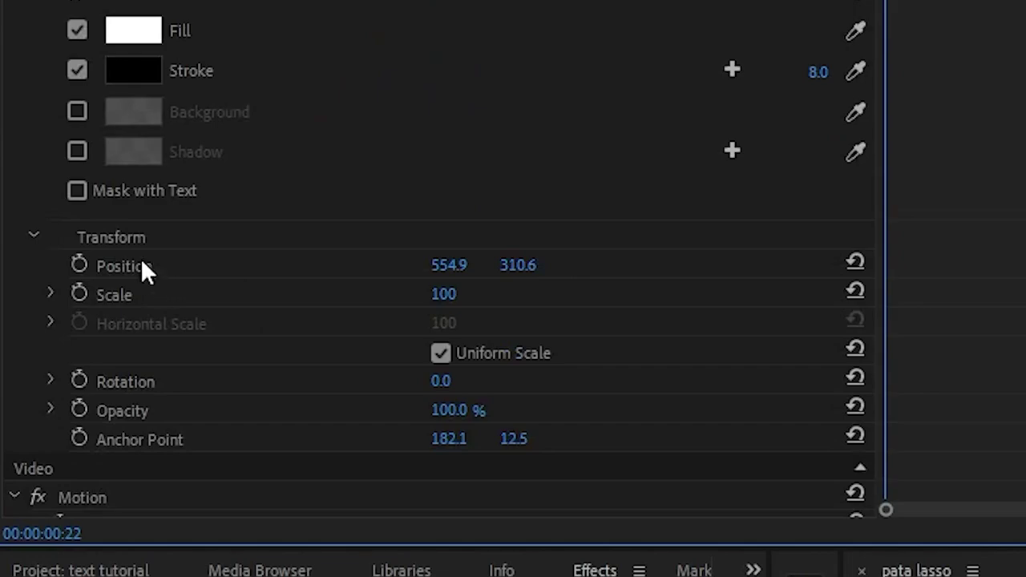
left_click(203, 269)
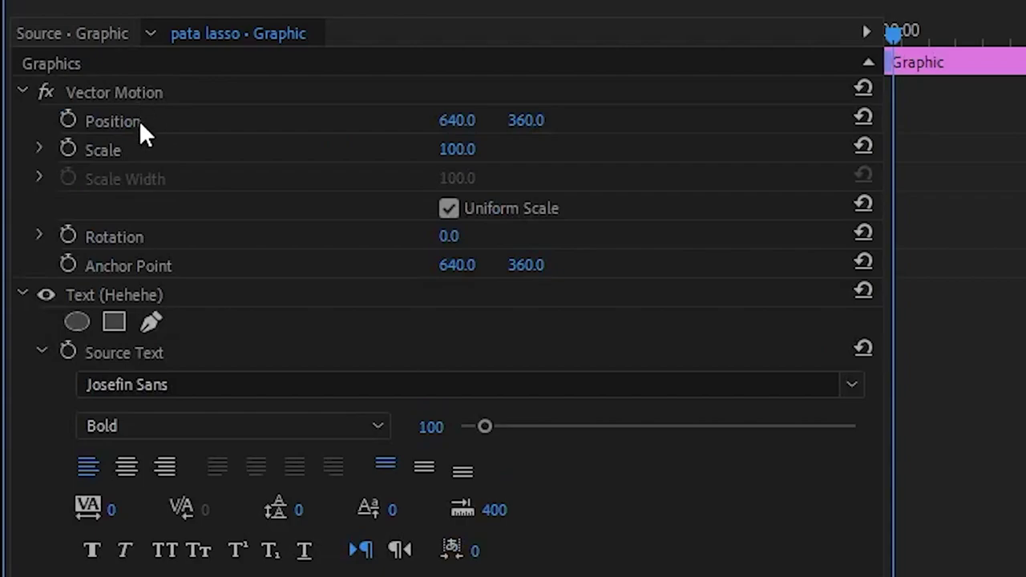
left_click(141, 122)
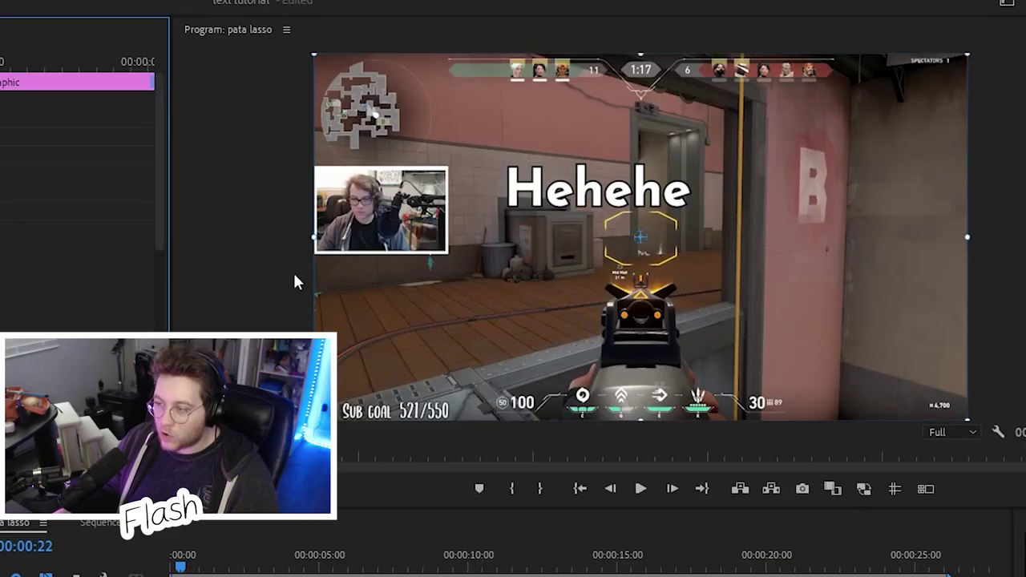
left_click_drag(550, 267, 648, 220)
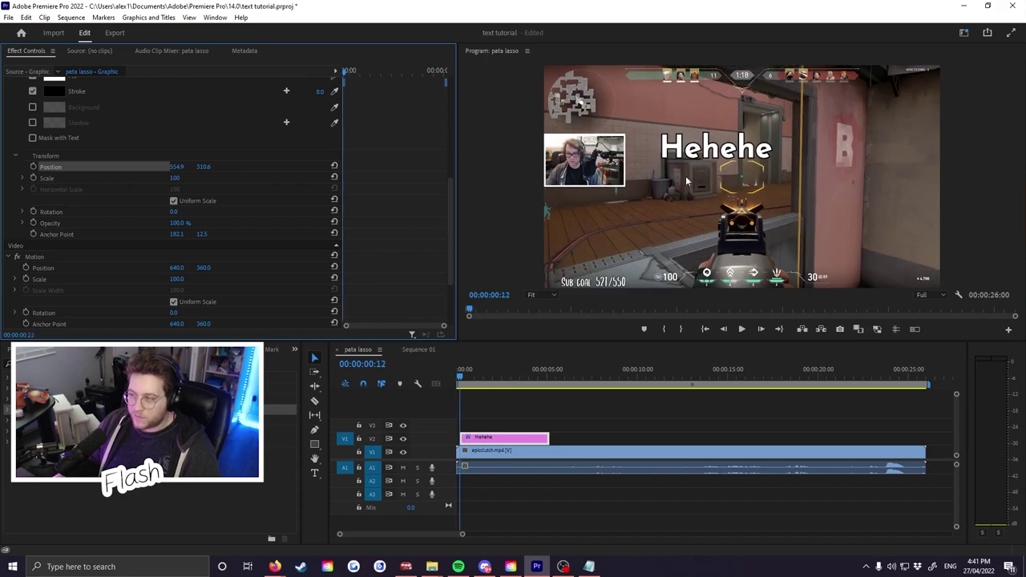
Step: Try moving, rotating and stretching the "Hehehe" text directly in the enlarged preview
key("grave")
left_click_drag(436, 216, 454, 196)
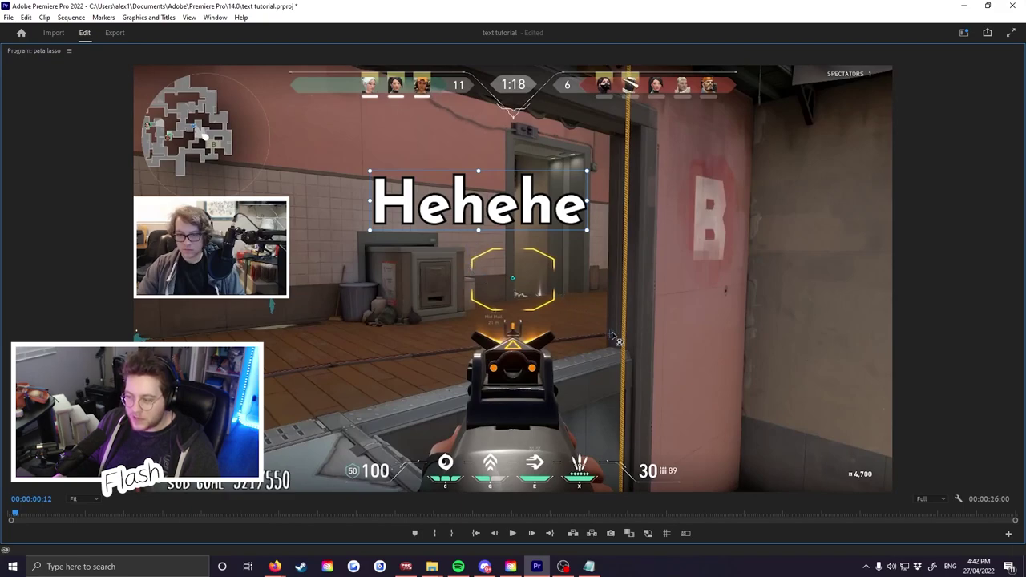
left_click_drag(592, 164, 549, 174)
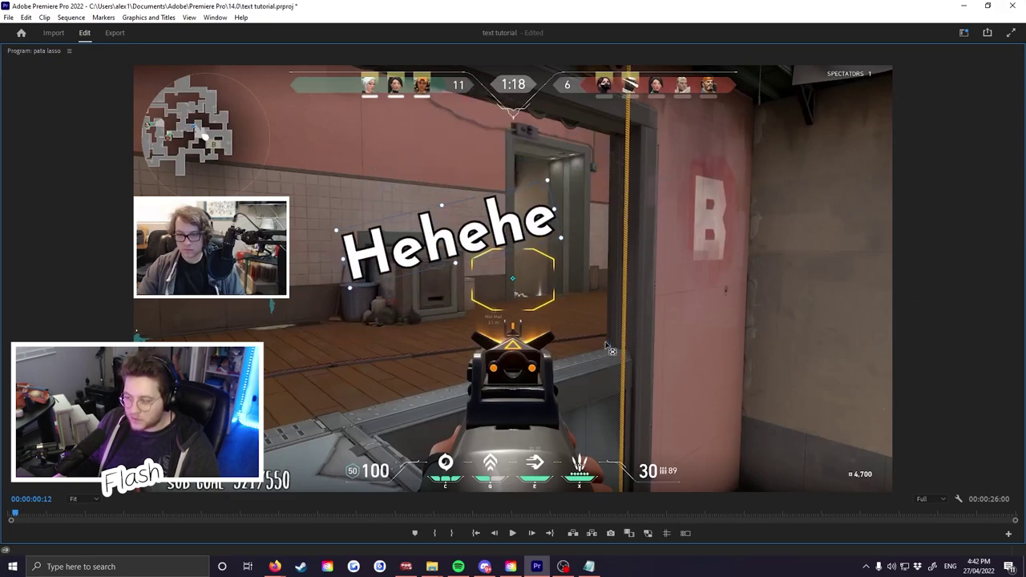
key("ctrl+z")
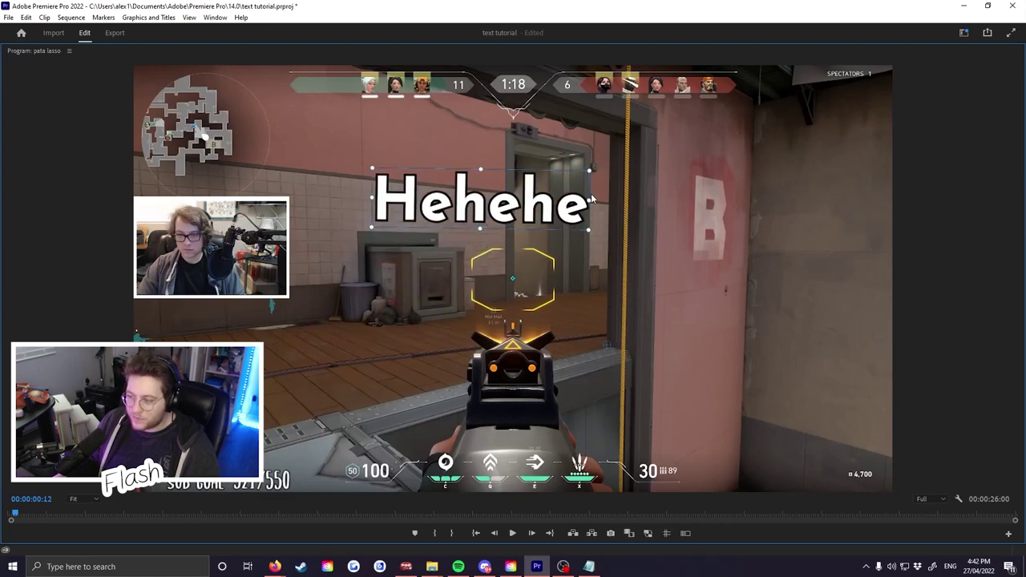
left_click_drag(373, 193, 354, 194)
Step: Undo the trial move and scale changes made to the "Hehehe" text
key("ctrl+z")
key("ctrl+z")
key("ctrl+z")
key("ctrl+z")
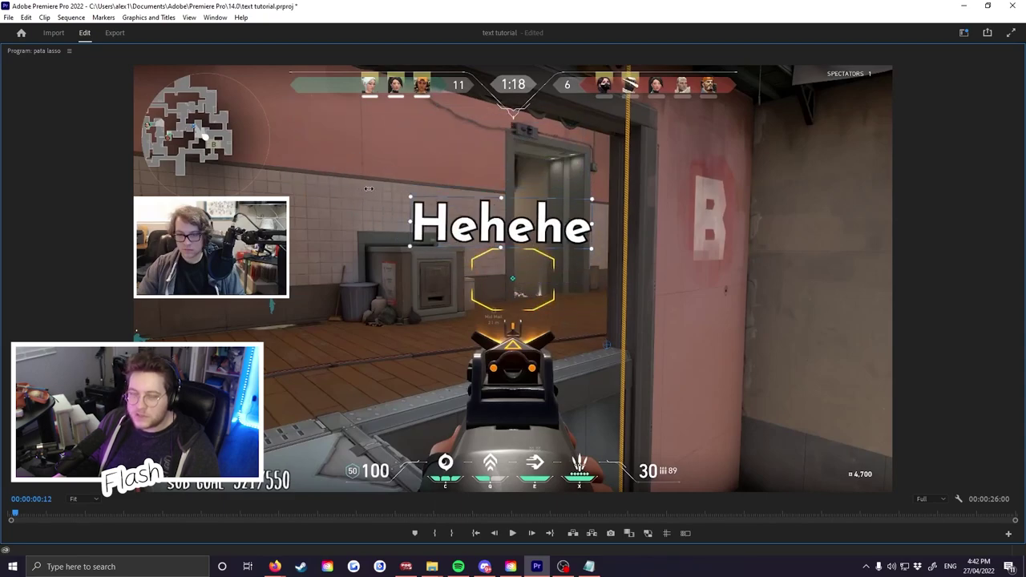
key("ctrl+z")
key("ctrl+z")
key("ctrl+z")
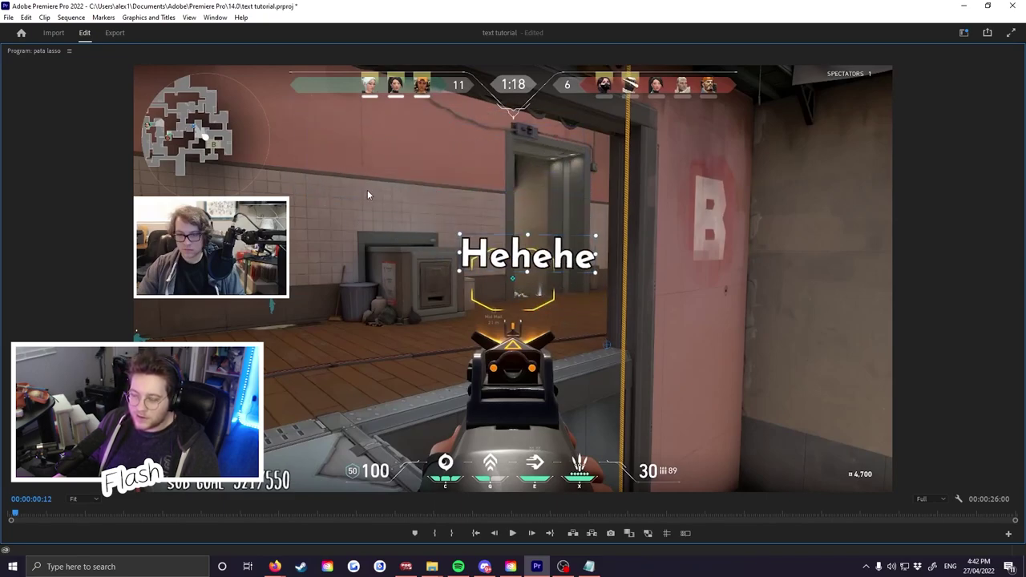
key("ctrl+z")
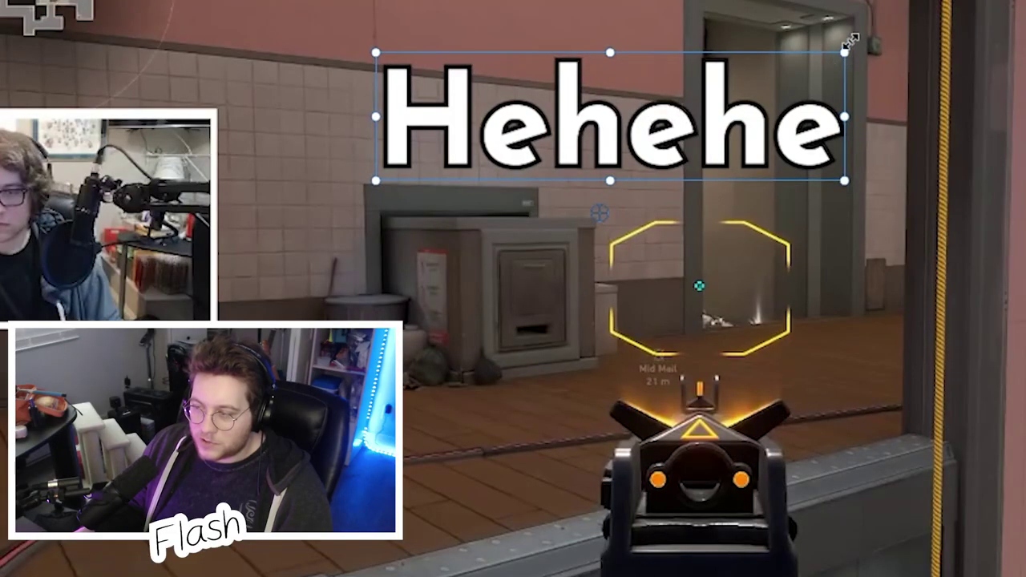
Step: Rotate the "Hehehe" text slightly clockwise and settle it just above the metal cabinet
left_click_drag(850, 42, 783, 30)
left_click_drag(868, 84, 793, 95)
left_click(804, 99)
left_click(768, 145)
left_click_drag(641, 170, 637, 172)
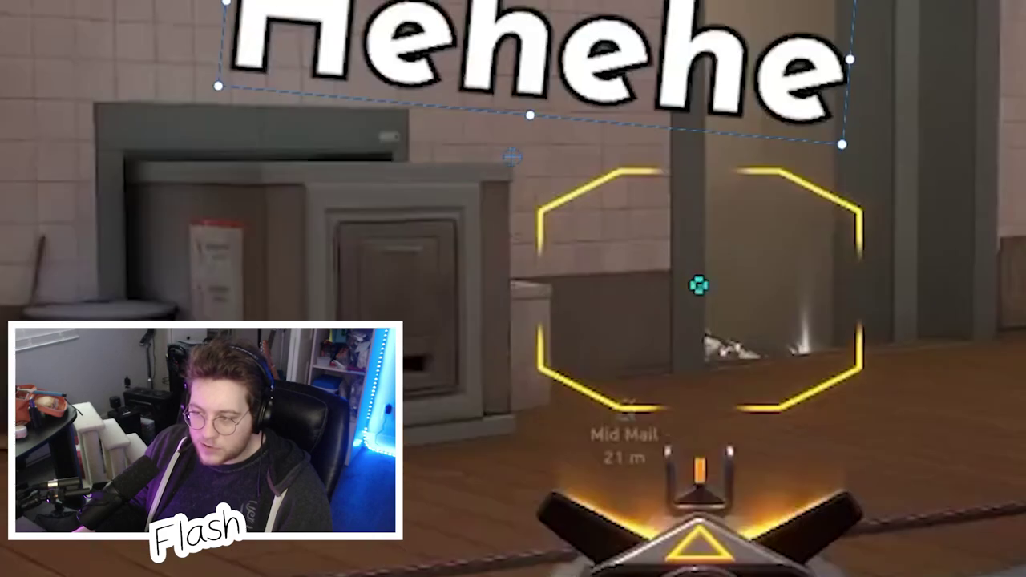
mouse_move(565, 46)
left_mouse_down()
mouse_move(574, 47)
mouse_move(569, 64)
left_mouse_up()
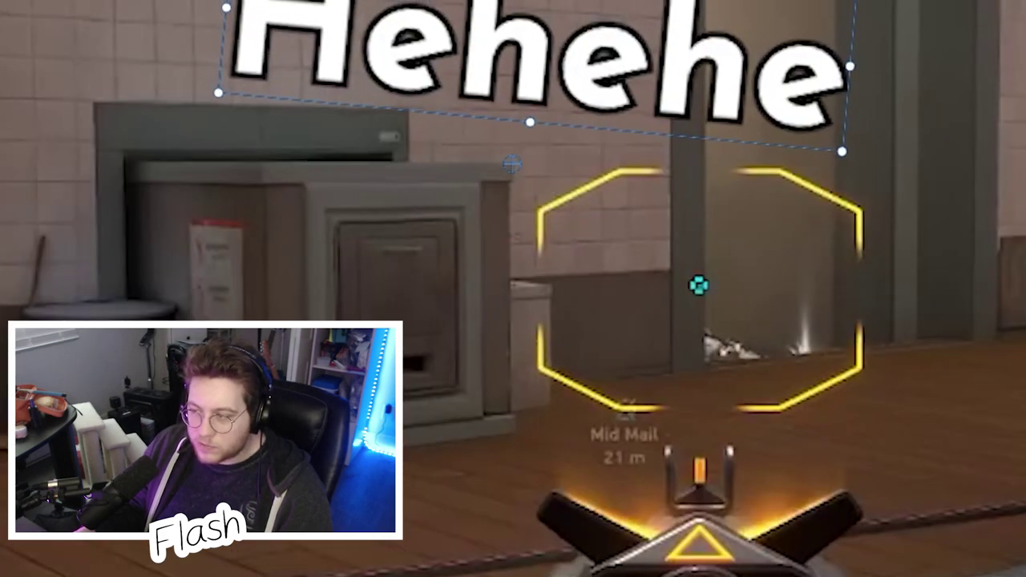
Step: Replace the wording with "This is a box" and shift the text slightly left a few frames ahead to follow the cabinet
double_click(724, 20)
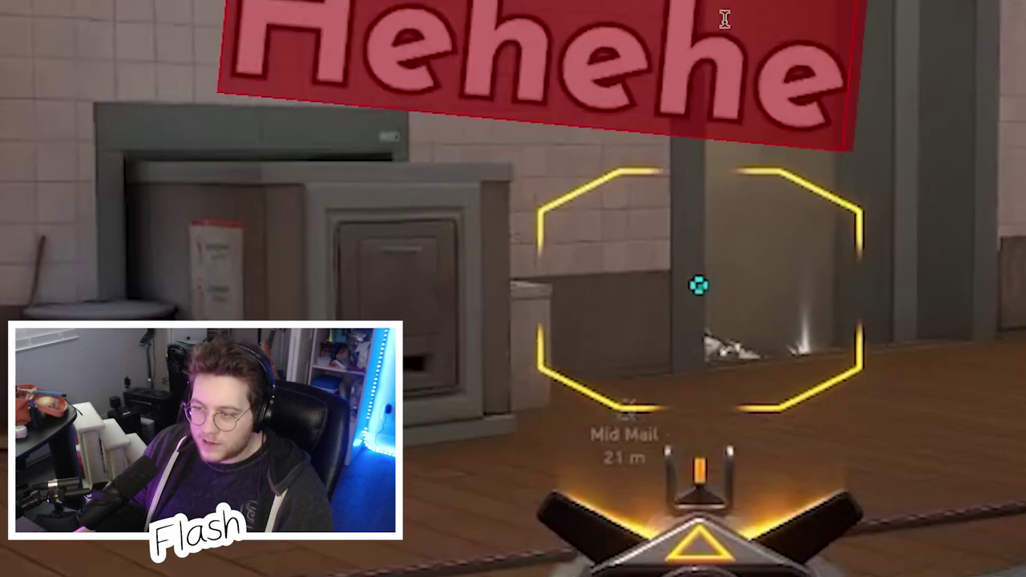
type("This is a b")
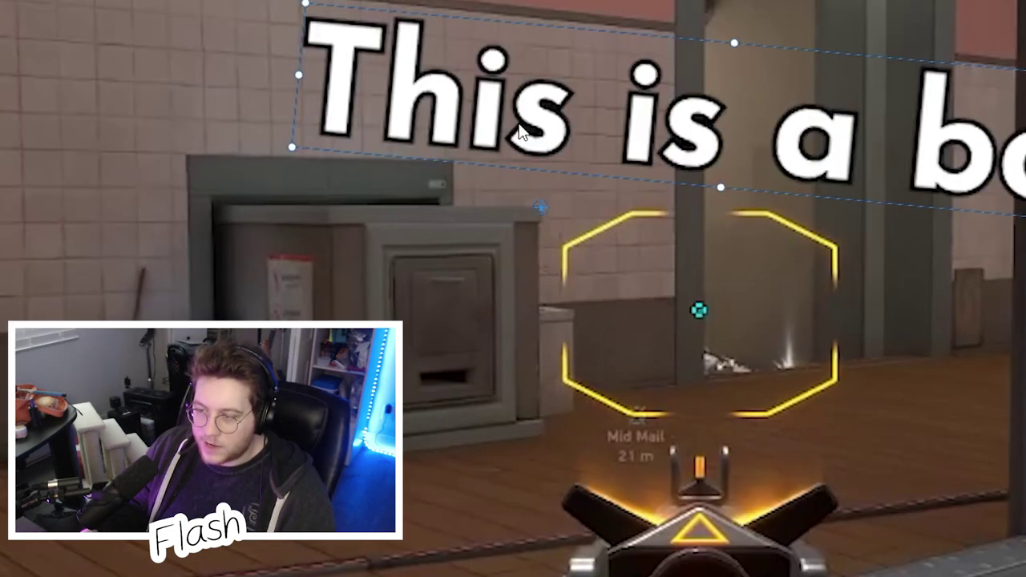
key("shift+Right")
left_click_drag(542, 108, 520, 111)
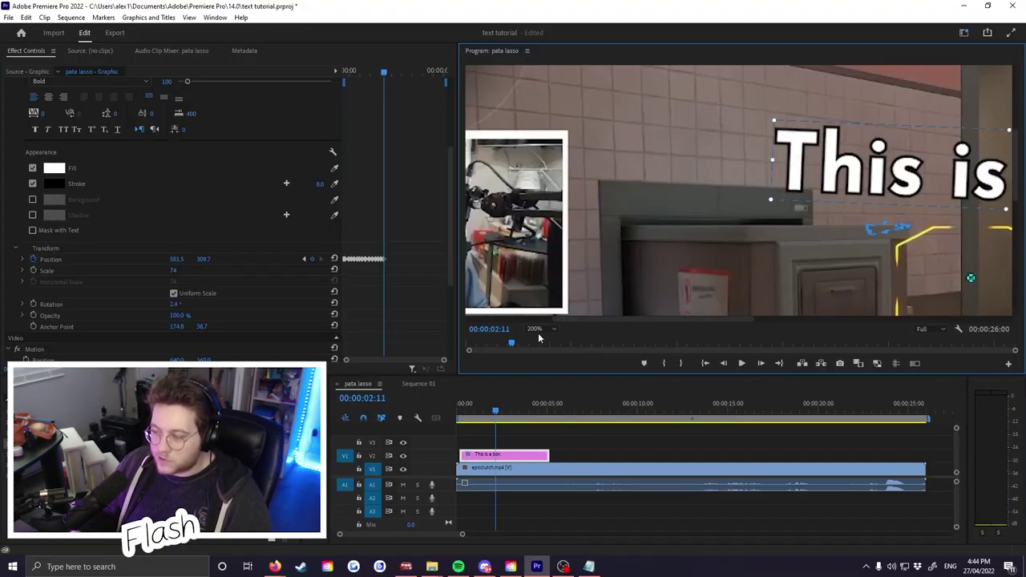
Step: Fit the whole frame in the preview and trim the text clip so it ends at 00:00:02:11
left_click(535, 330)
left_click(536, 323)
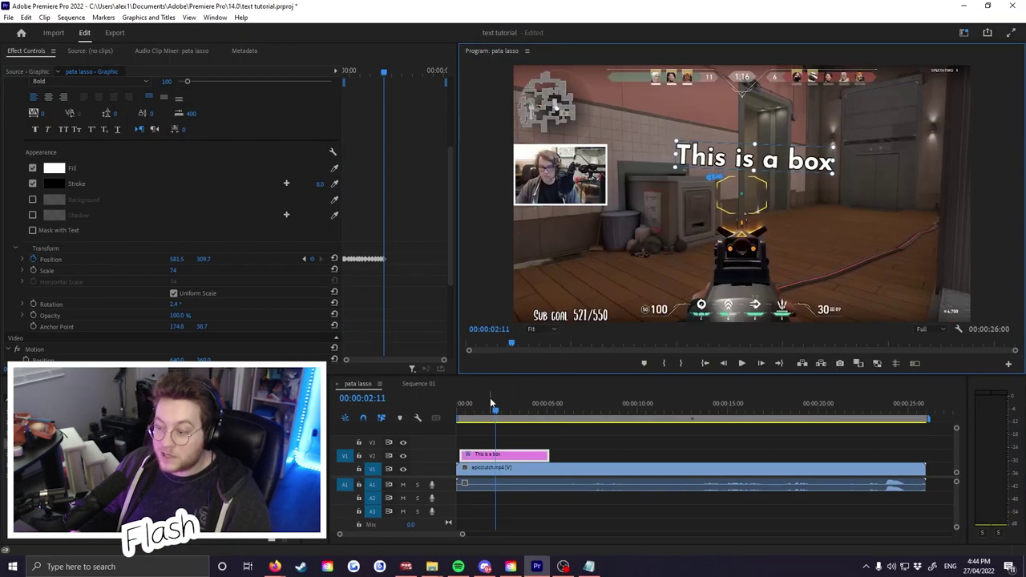
left_click(496, 453)
key("v")
left_click(513, 456)
key("Delete")
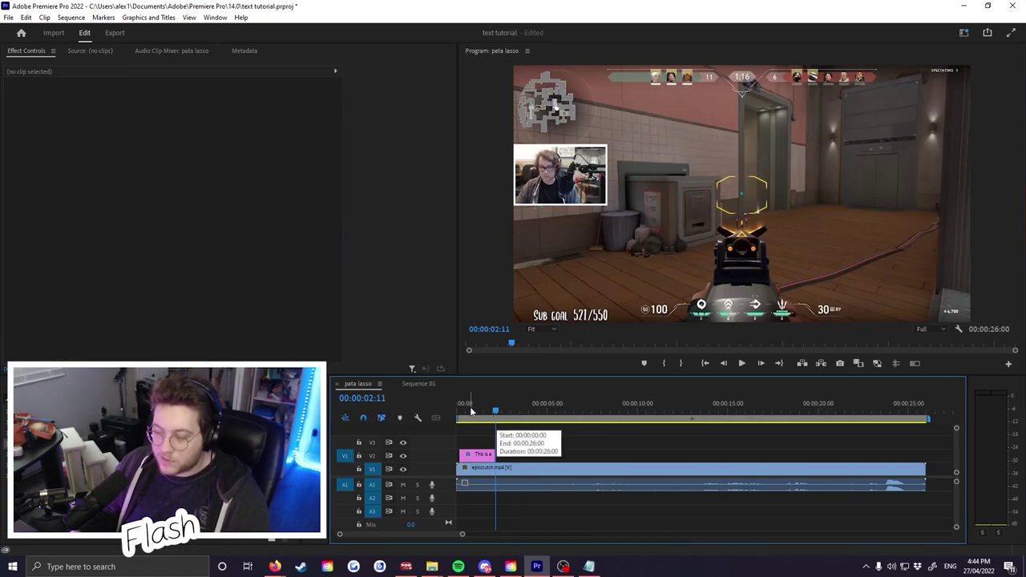
Step: Play the tracked "This is a box" text from the start in the enlarged preview
left_click(460, 409)
key("grave")
key("space")
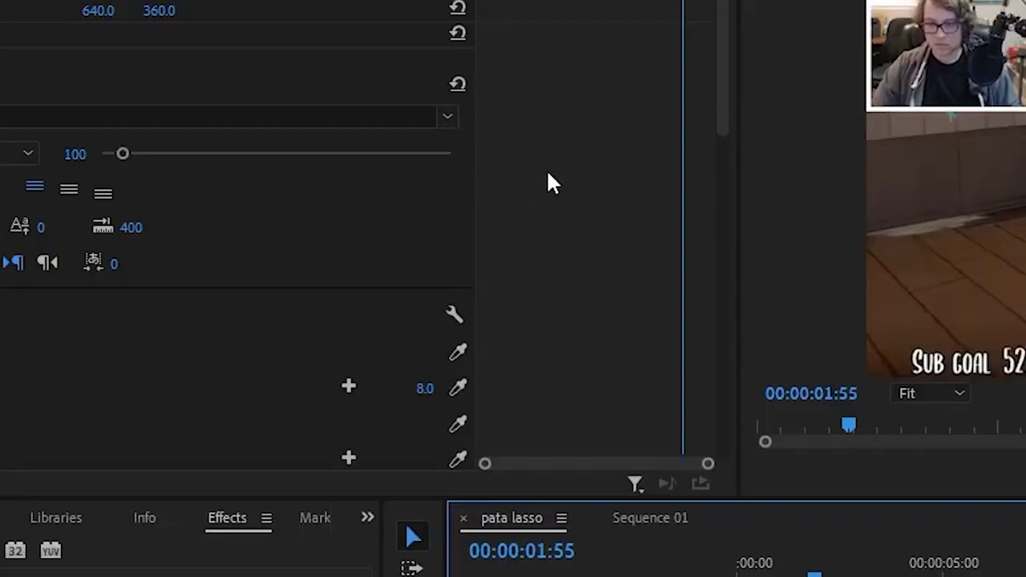
Step: Refine the text's tracking by nudging its position at 00:00:00:25 to about 546.9, 311.1, at 00:00:00:35 and at one further frame
left_click_drag(485, 464, 549, 469)
left_click_drag(635, 464, 510, 449)
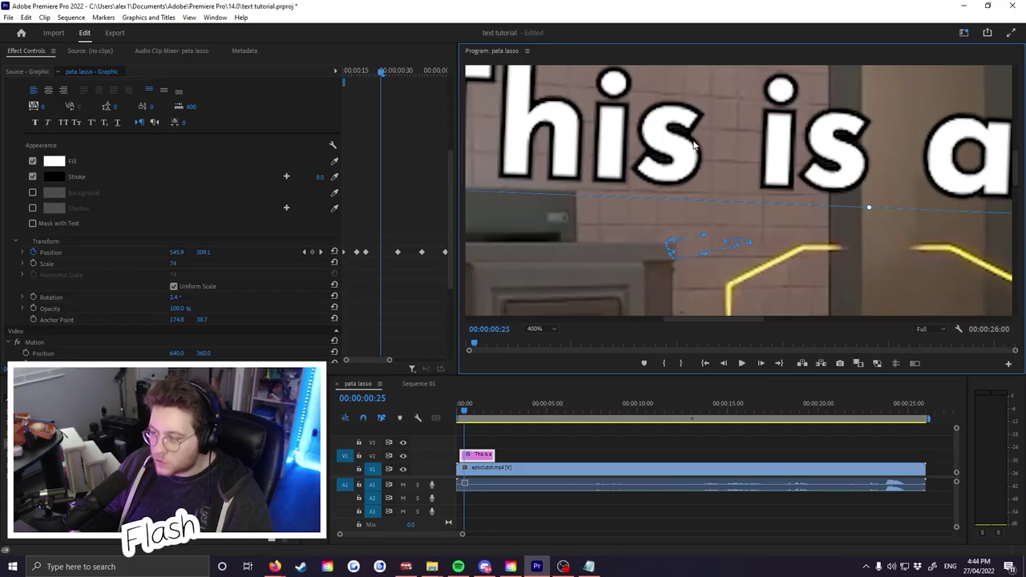
left_click_drag(694, 144, 695, 148)
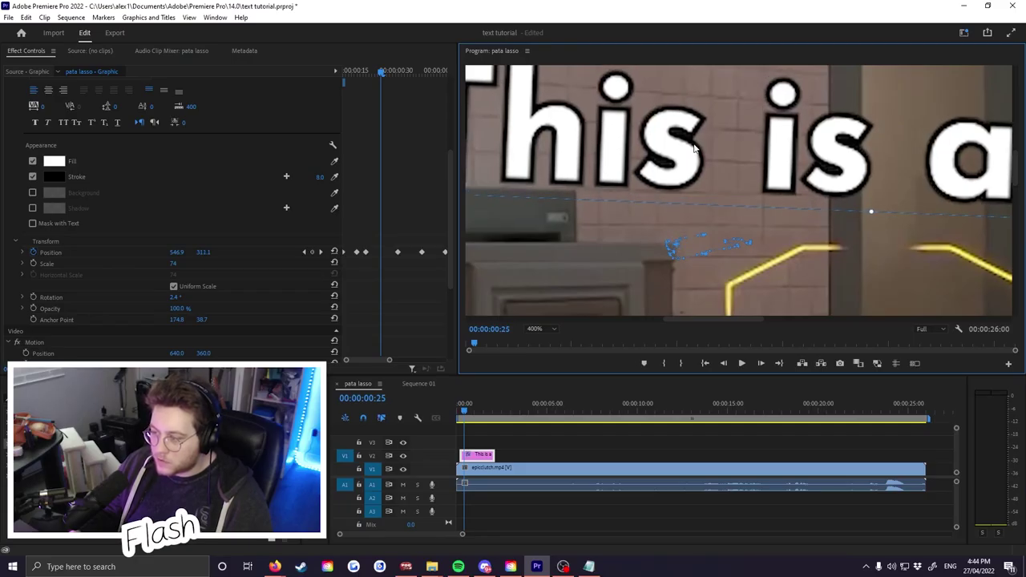
left_click(410, 70)
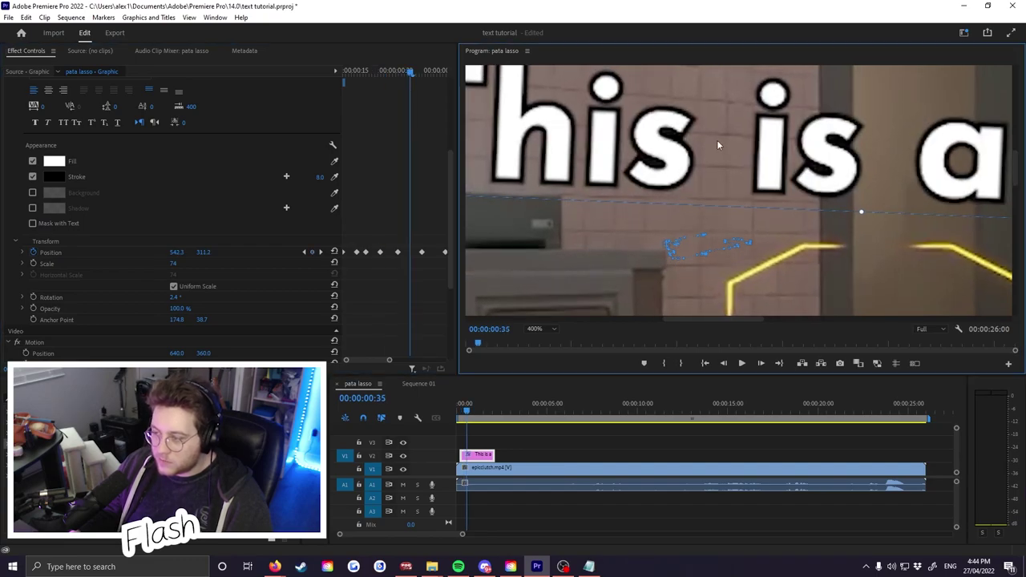
left_click_drag(717, 145, 717, 146)
left_click_drag(428, 71, 435, 72)
left_click_drag(722, 132, 721, 137)
key("Down")
Step: Scrub through the text's position keyframes to check the tracking, and save the project
left_click(379, 363)
left_click_drag(393, 71, 440, 81)
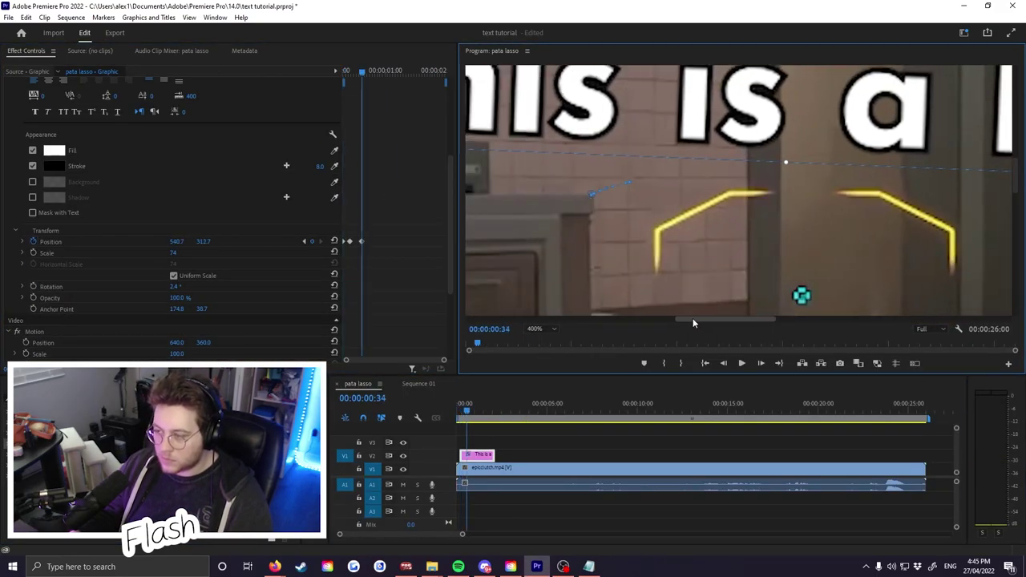
mouse_move(424, 71)
left_mouse_down()
mouse_move(413, 76)
mouse_move(433, 80)
mouse_move(419, 83)
left_mouse_up()
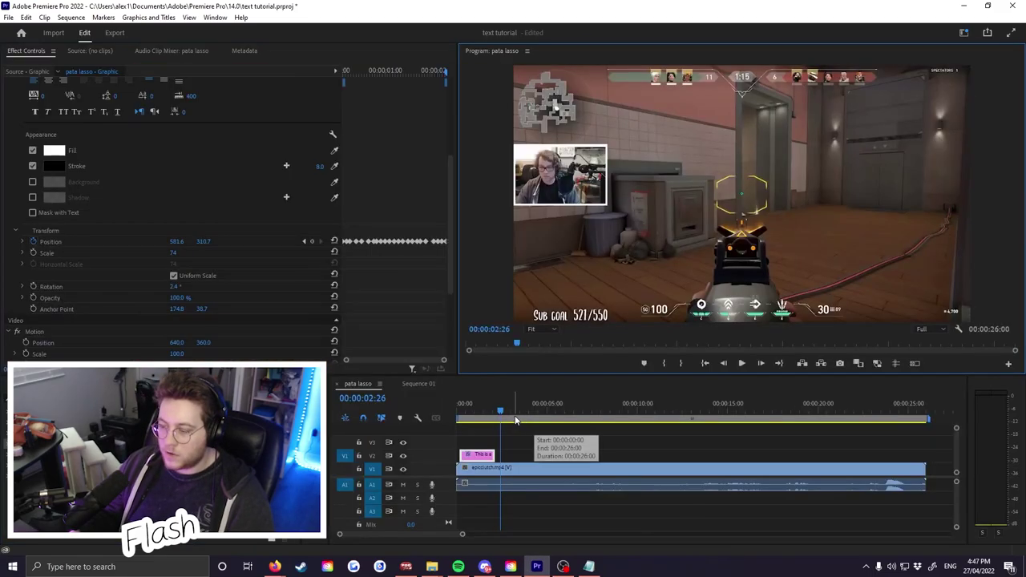
left_click_drag(515, 420, 470, 416)
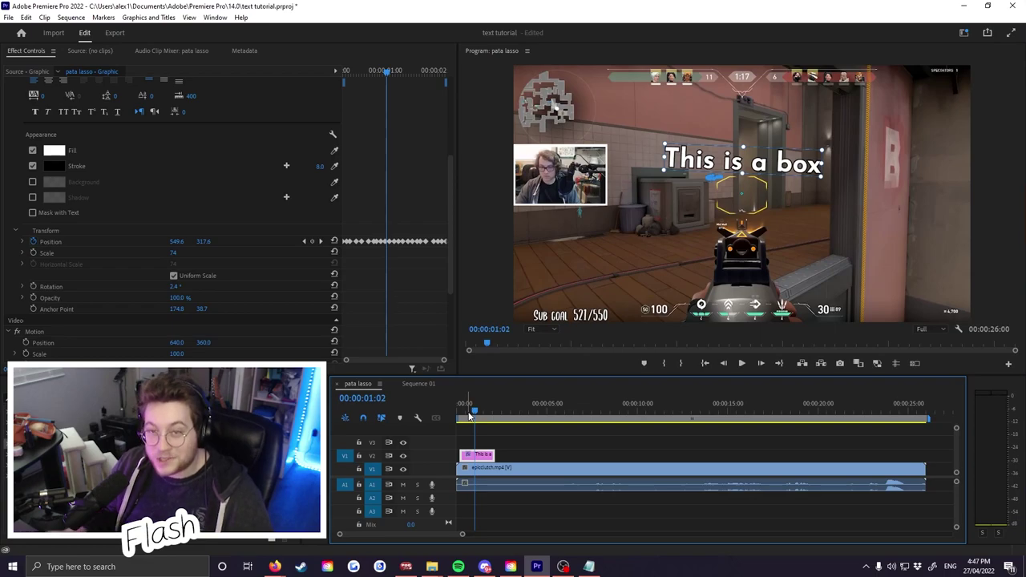
key("ctrl+s")
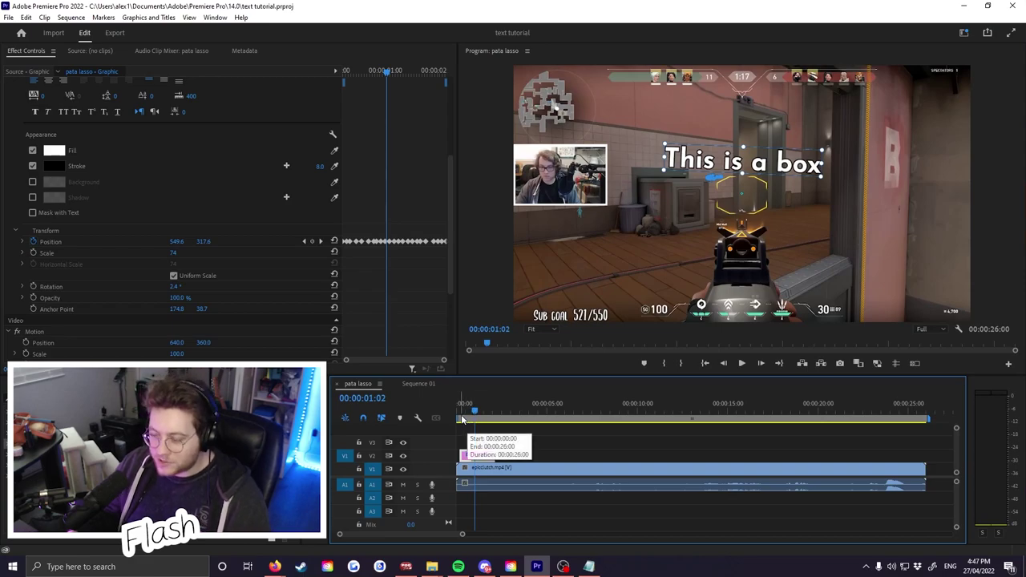
Step: Play the tracked "This is a box" text from the start in the enlarged preview
left_click(461, 414)
left_click(553, 450)
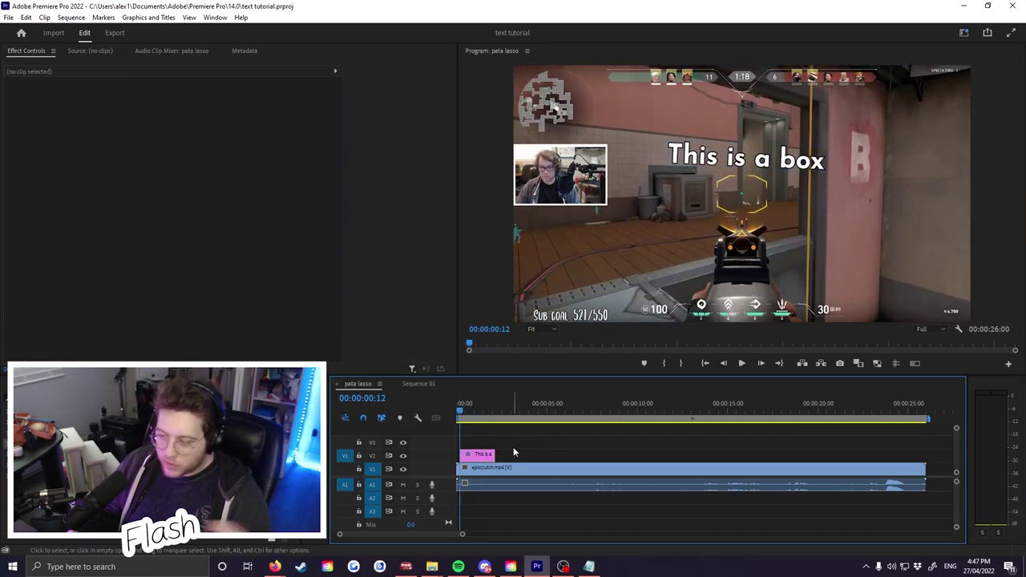
key("grave")
key("space")
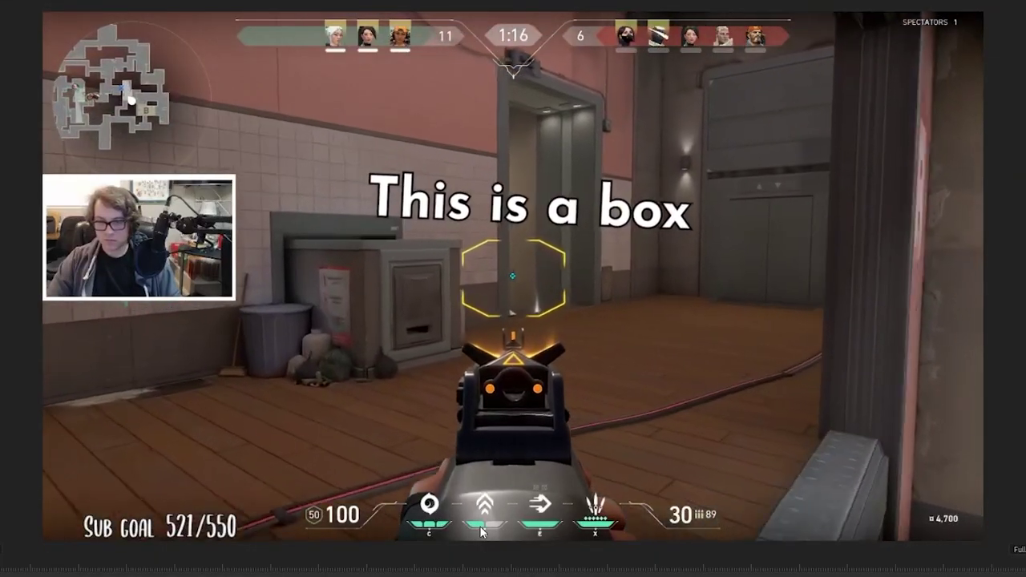
key("space")
key("grave")
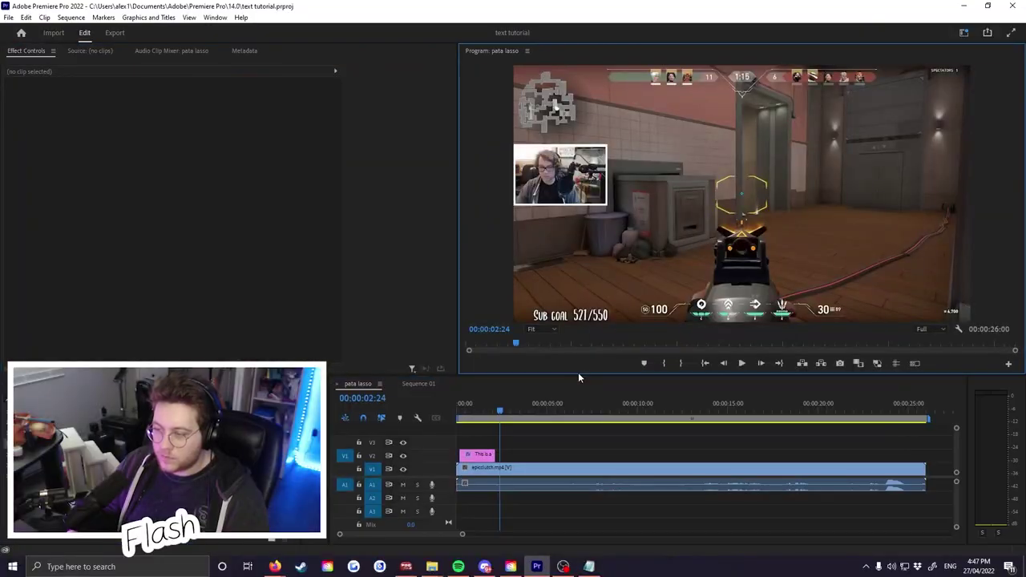
Step: Inspect the Position and Scale keyframes of the "This is a box" text and scrub through its clip
left_click(476, 402)
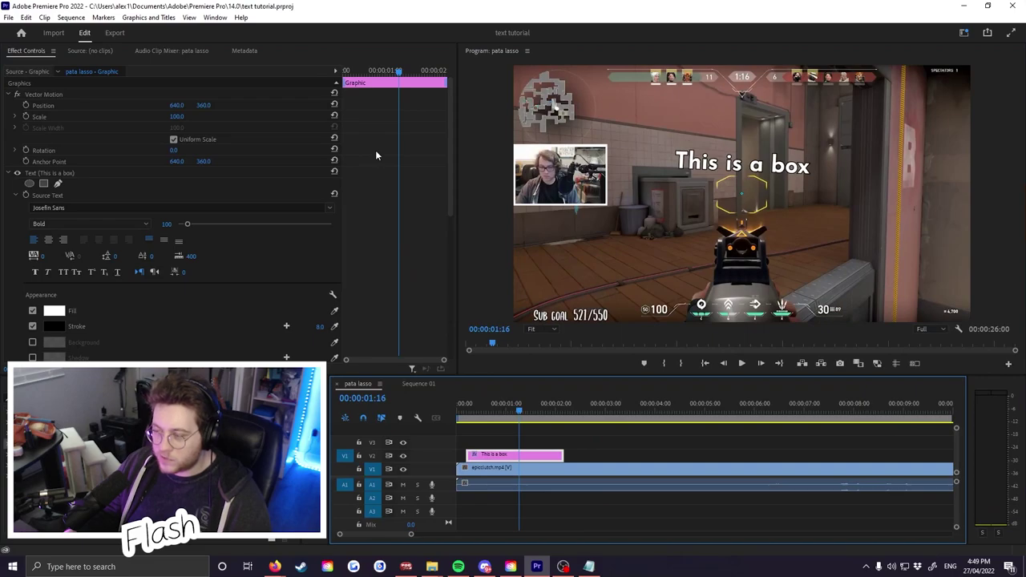
scroll(400, 182, "down", 2)
scroll(403, 186, "down", 2)
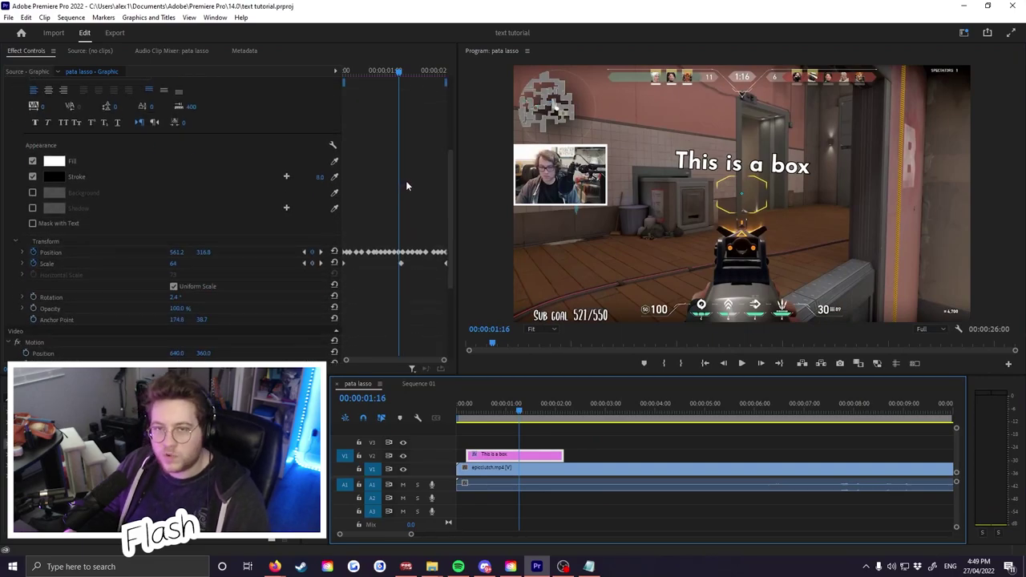
scroll(405, 186, "down", 2)
left_click(462, 415)
left_click_drag(462, 417, 513, 397)
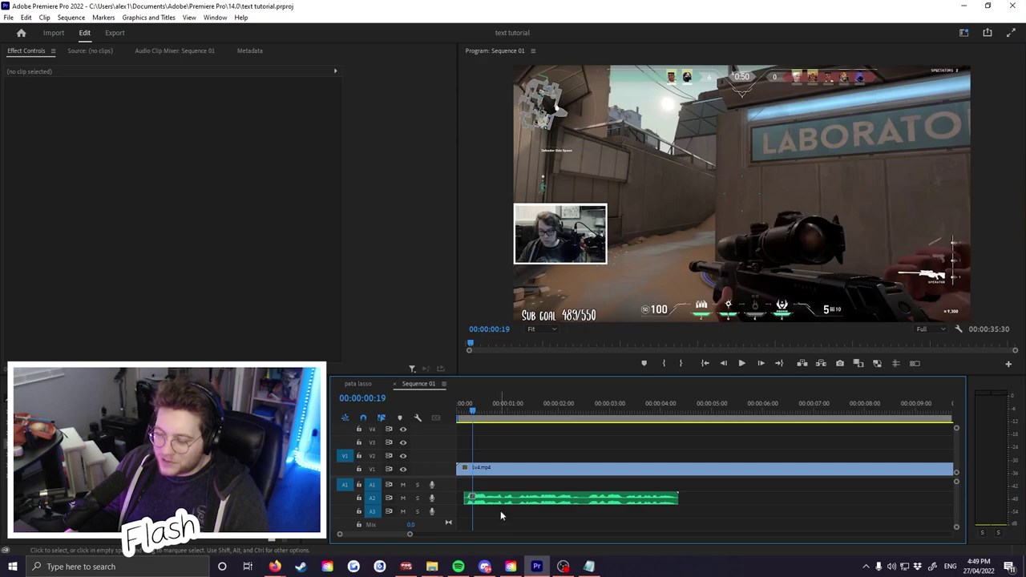
Step: In Sequence 01, line up the voice clip's start with 00:00:00:19 and add the text "MY ASS IS ITCHY" there
left_click_drag(481, 497, 503, 497)
left_click(498, 444)
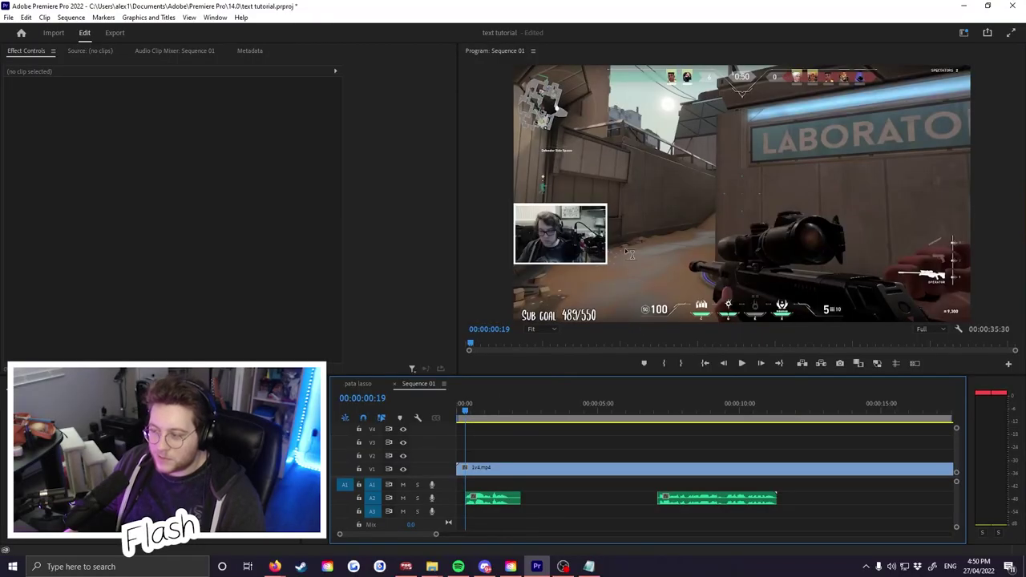
left_click(652, 194)
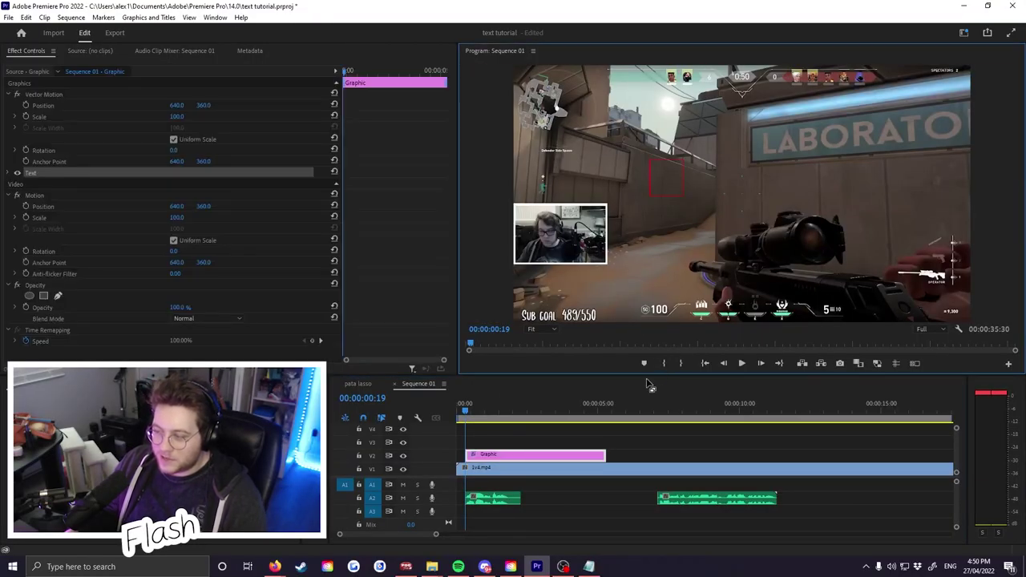
type("My")
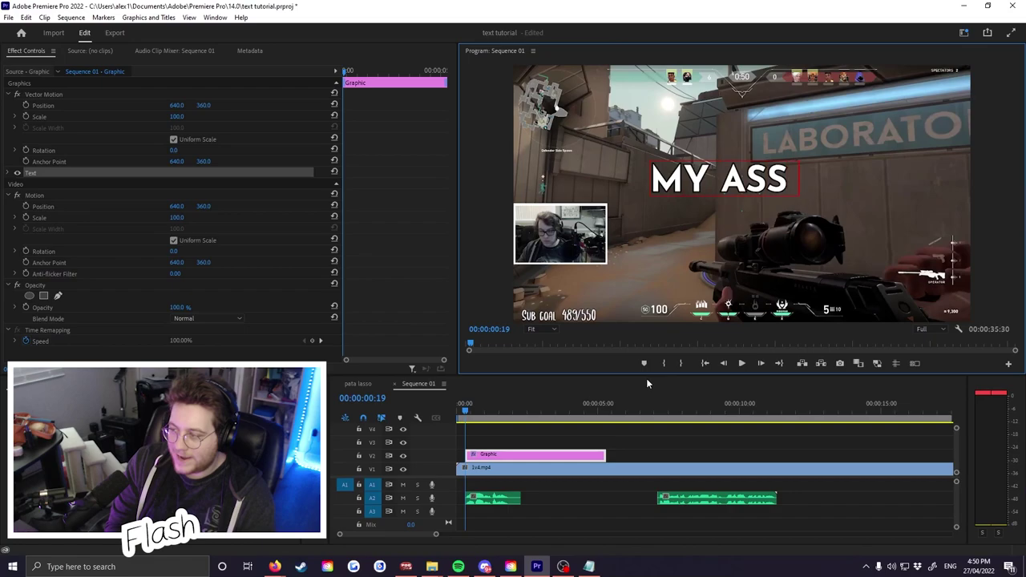
type(" ass is itchy")
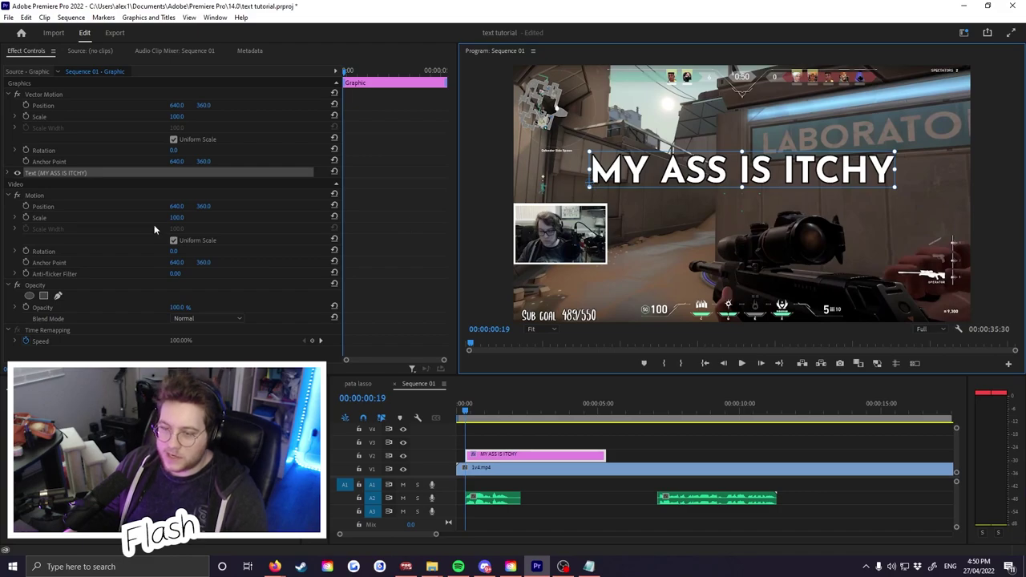
Step: Show the "MY ASS IS ITCHY" text's properties, then enlarge the text slightly and centre it horizontally above the gun
left_click(9, 173)
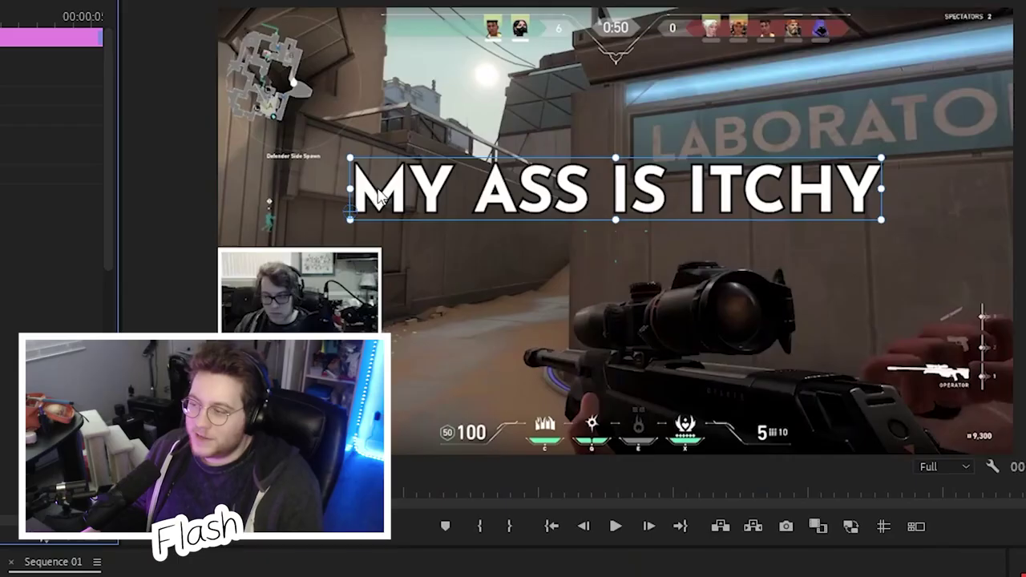
double_click(378, 192)
left_click(399, 571)
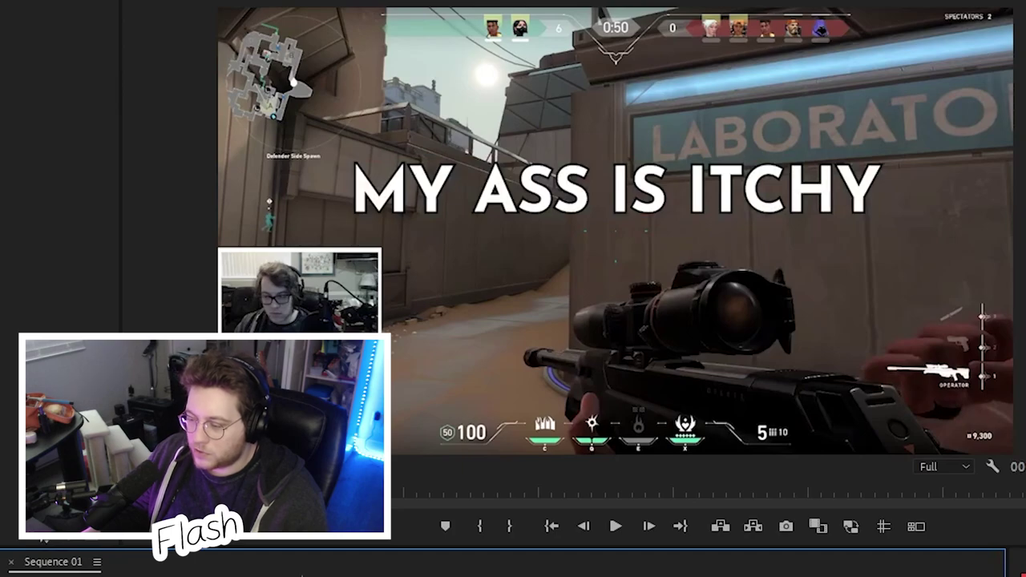
left_click(315, 576)
left_click_drag(498, 178, 503, 189)
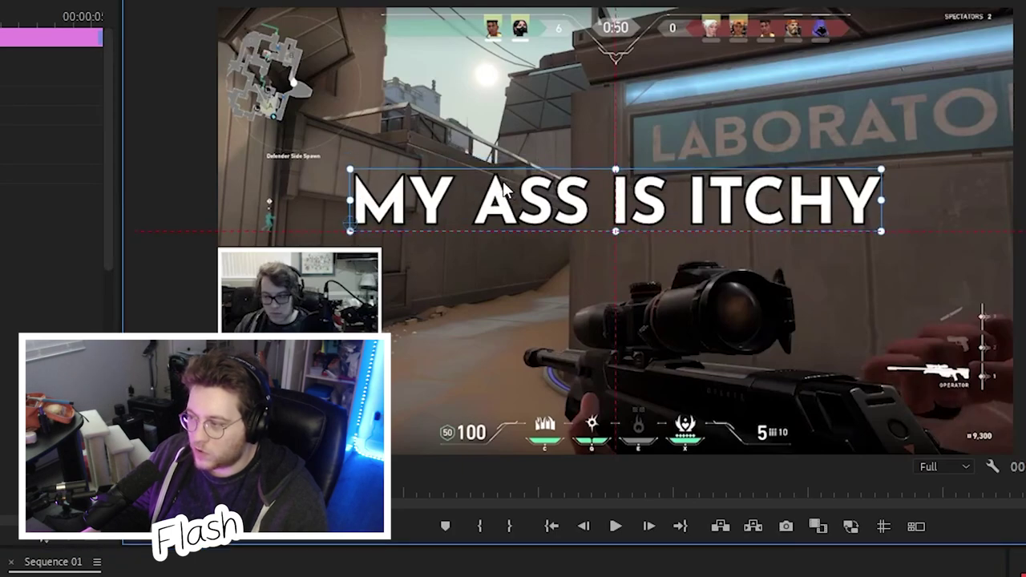
left_click_drag(672, 204, 670, 203)
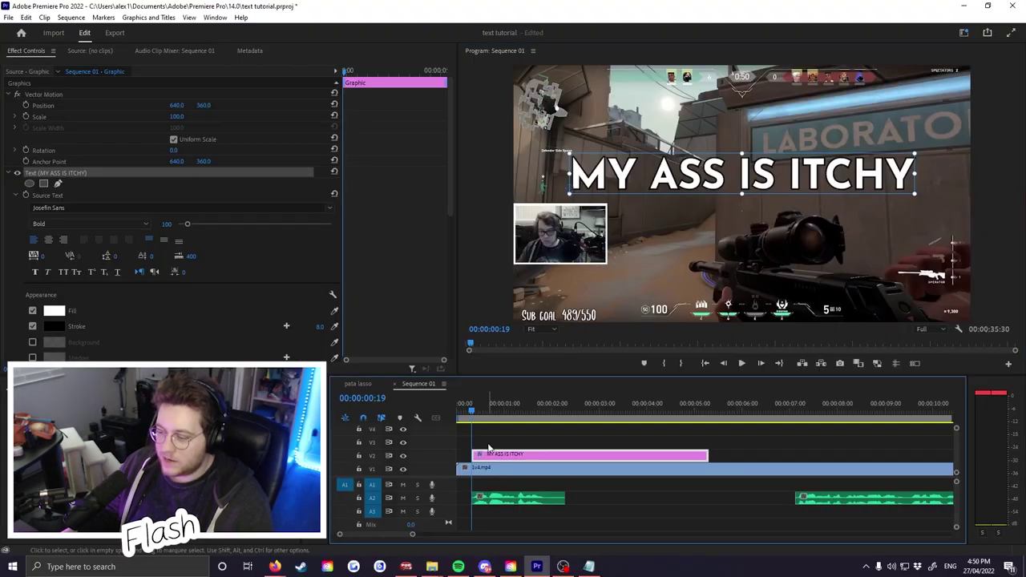
Step: Split the "MY ASS IS ITCHY" clip at the points where "ASS" and "IS" are spoken in the voice clip
left_click(478, 436)
left_click_drag(412, 533, 382, 534)
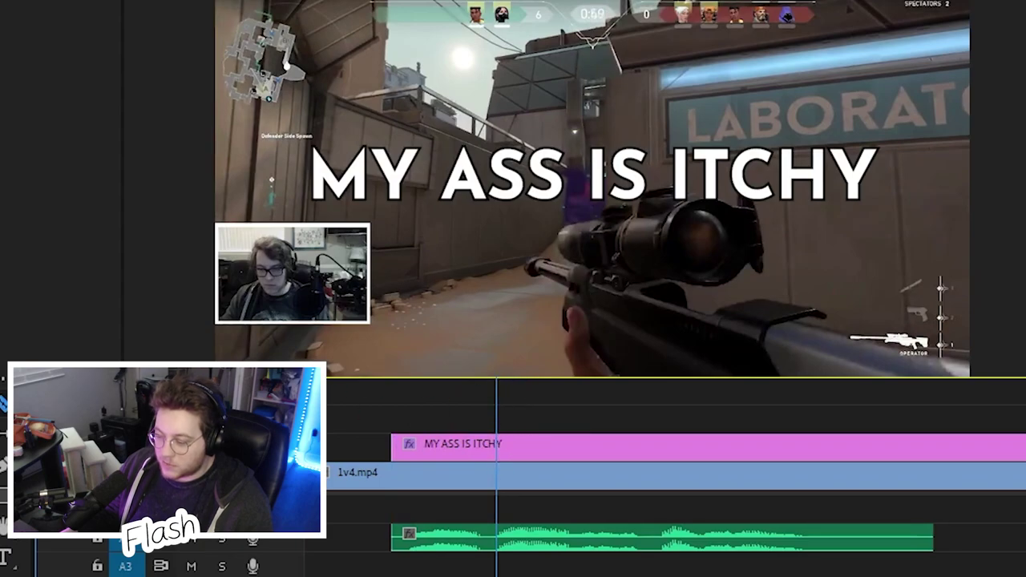
left_click(498, 449)
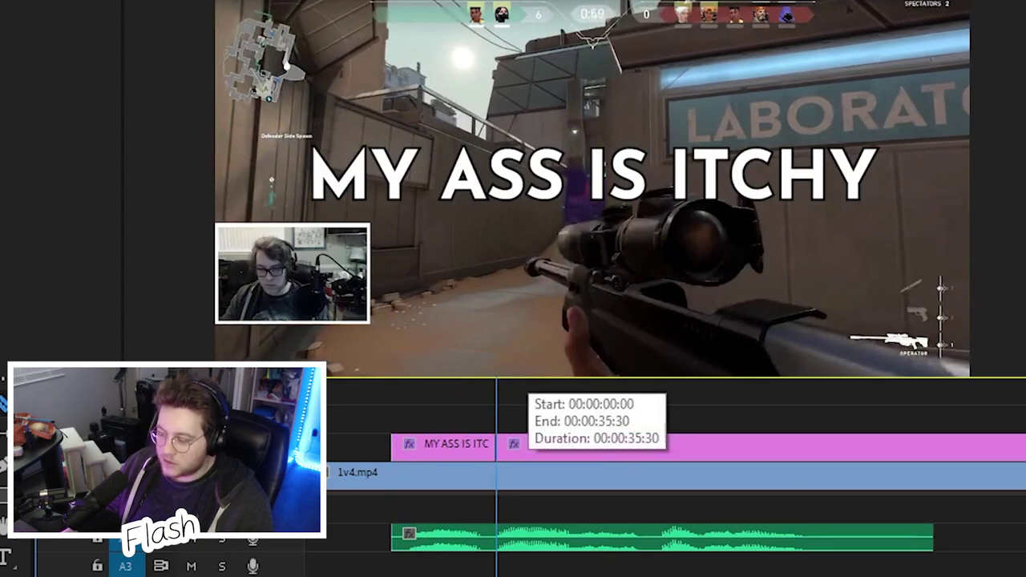
left_click(593, 381)
key("space")
left_click(522, 385)
key("space")
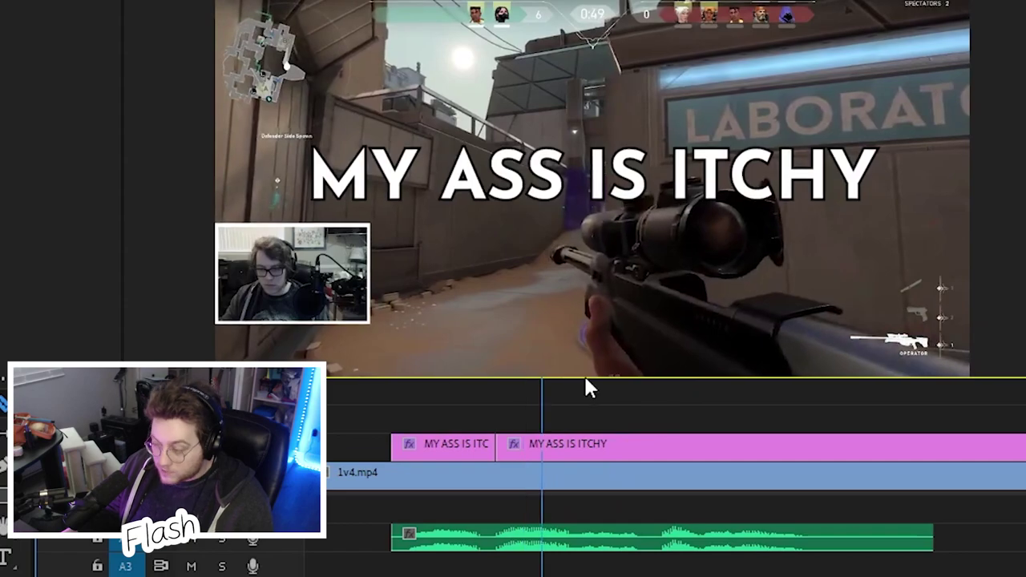
key("space")
left_click(601, 436)
Step: Split the text clip where "ITCHY" is spoken and shorten the last segment to end just past 00:00:02:00
key("space")
key("space")
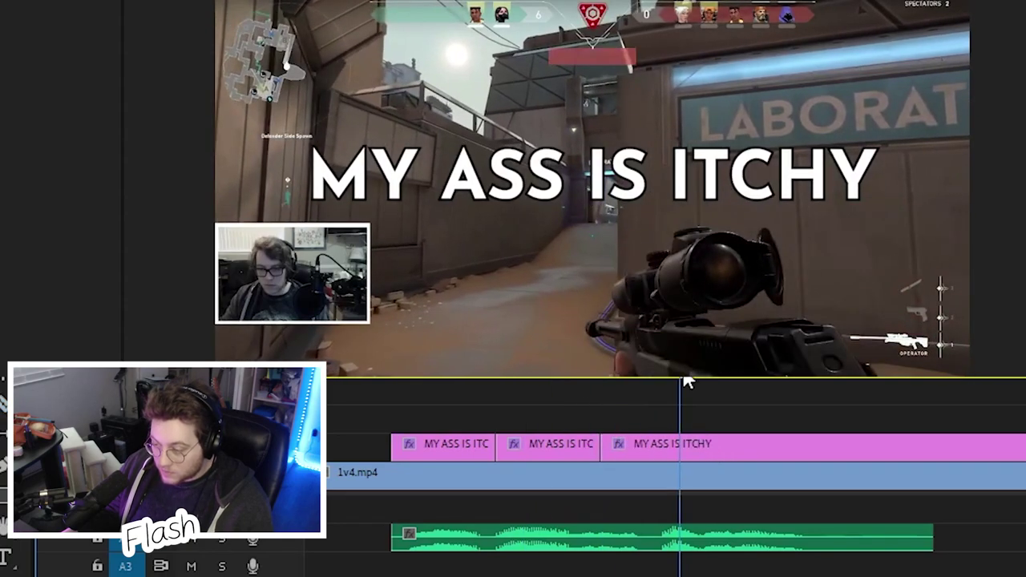
left_click(674, 380)
key("c")
left_click(676, 446)
key("v")
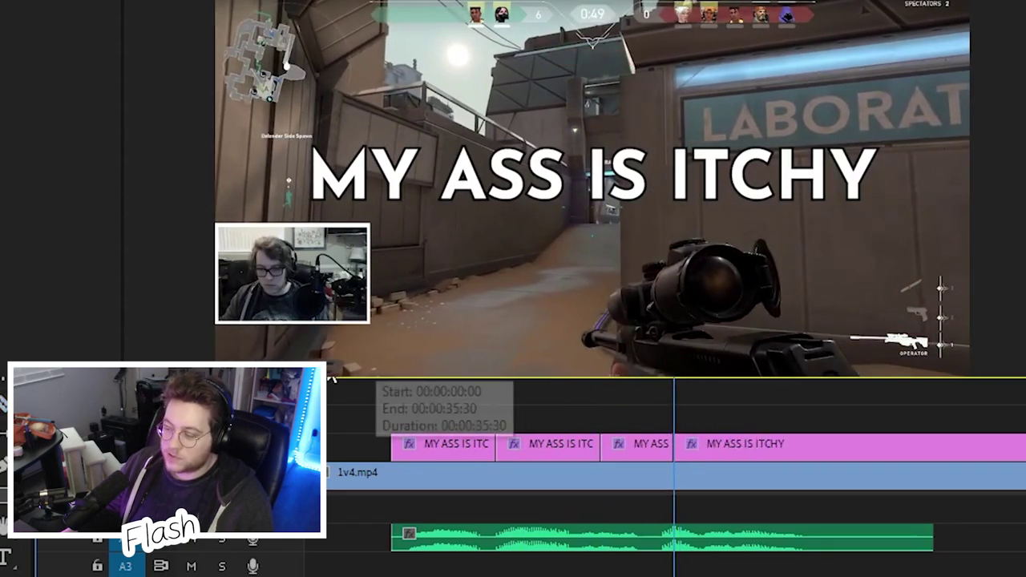
left_click(444, 445)
left_click(531, 444)
left_click(641, 445)
left_click(733, 441)
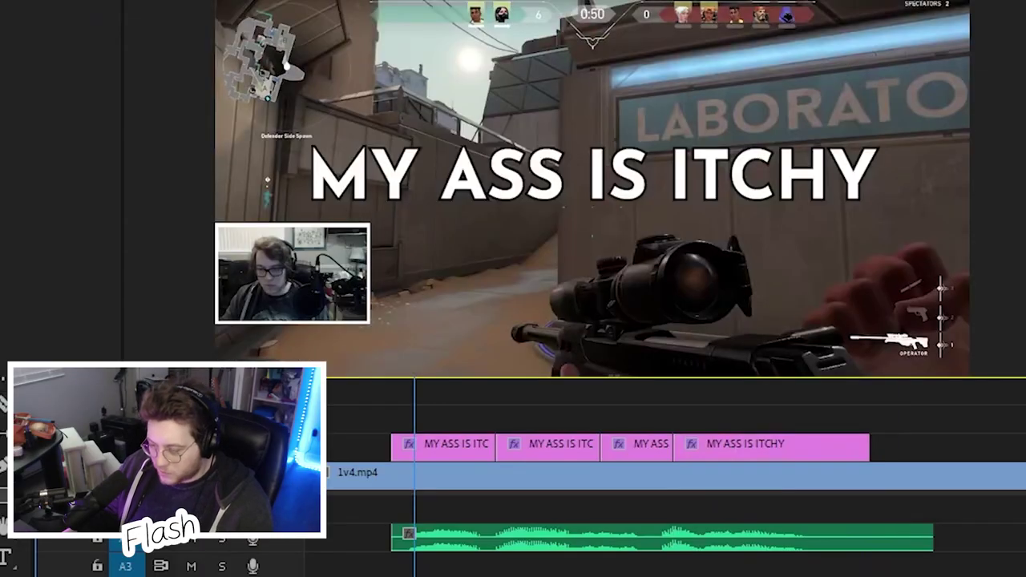
Step: Shorten the first three text segments to read "MY", "MY ASS" and "MY ASS IS", and check the word-by-word reveal
key("t")
left_click_drag(413, 172, 1006, 198)
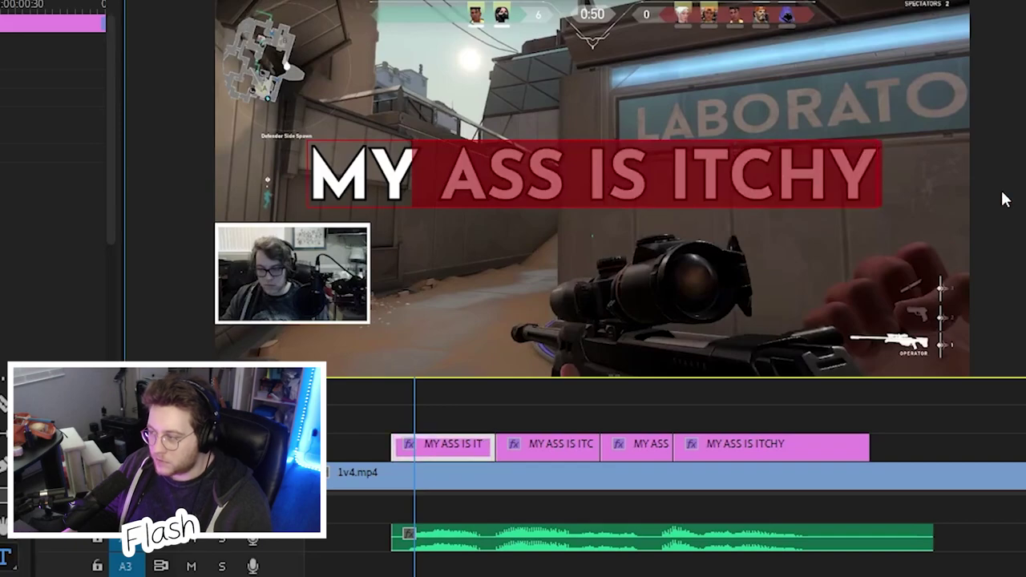
key("BackSpace")
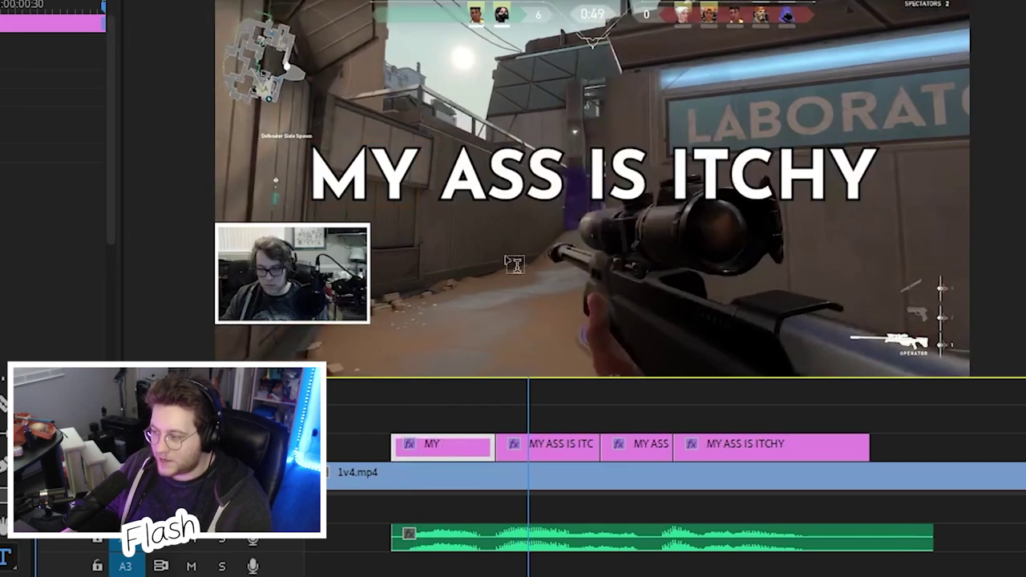
key("BackSpace")
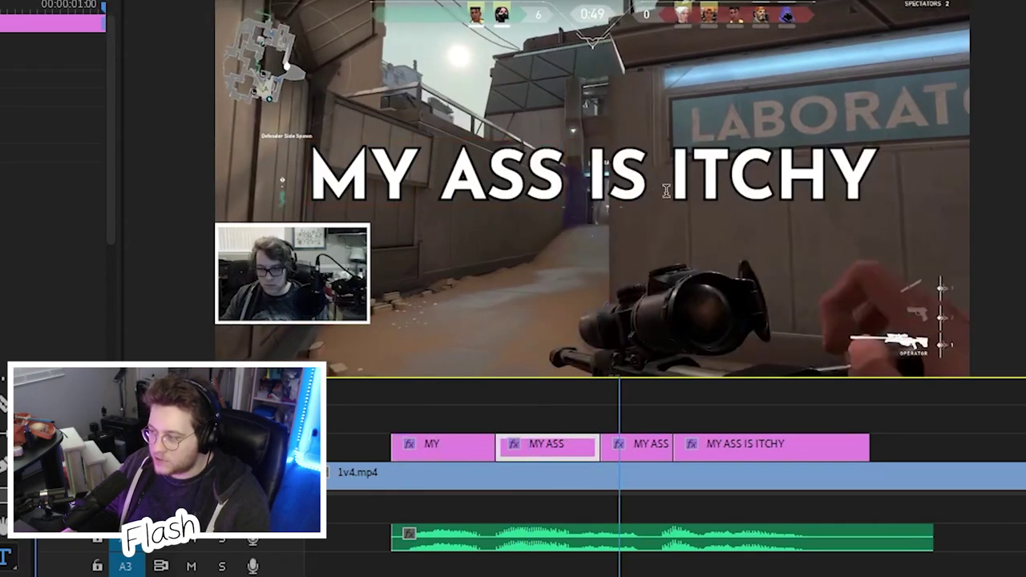
left_click_drag(667, 191, 1005, 208)
key("BackSpace")
left_click(742, 378)
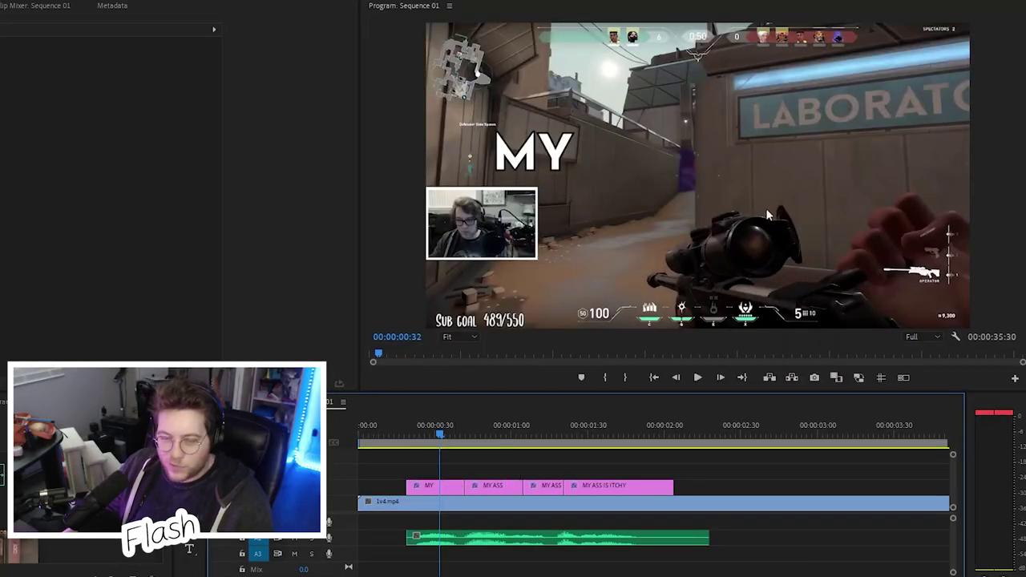
left_click_drag(454, 438, 476, 441)
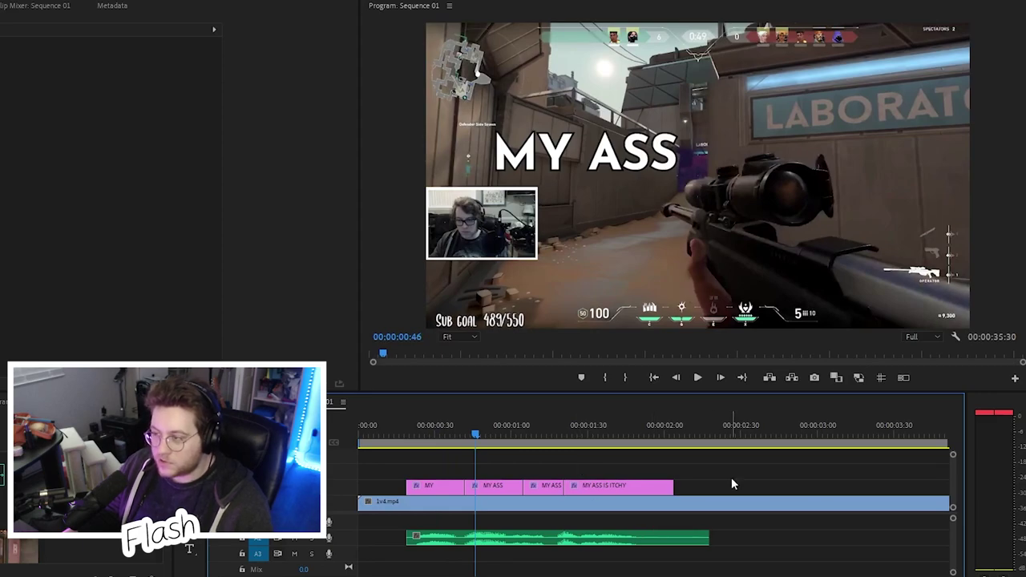
left_click(486, 487)
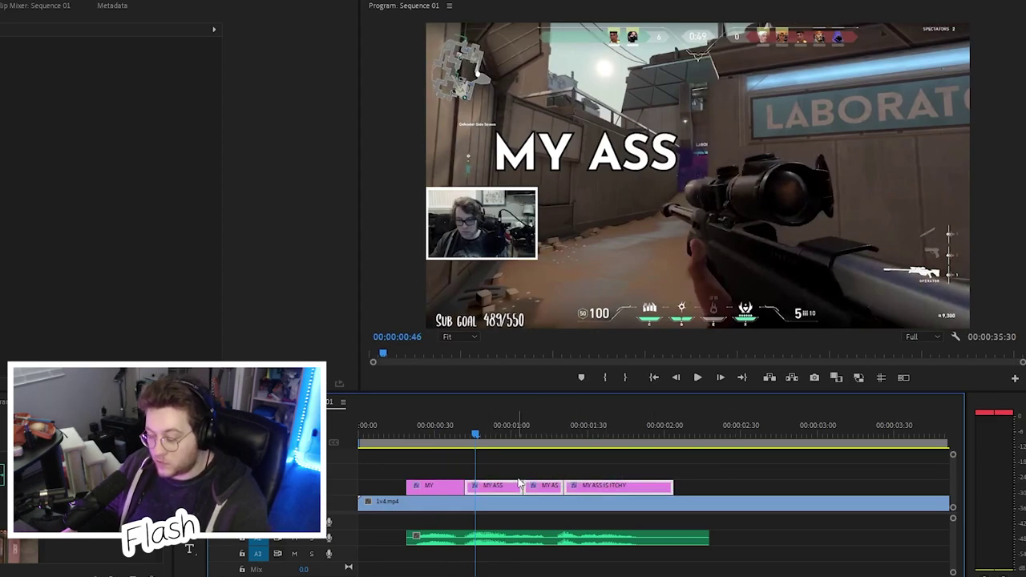
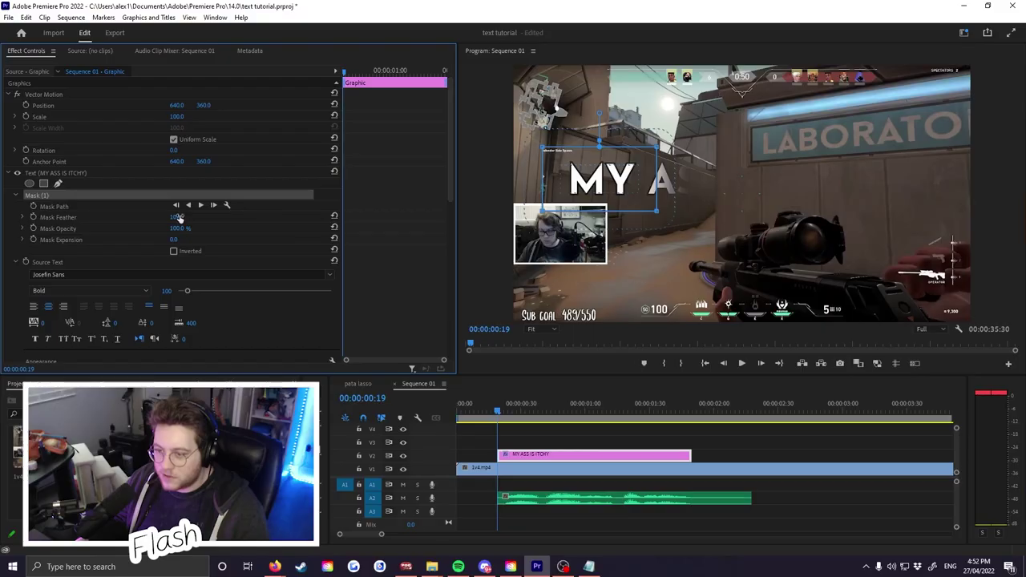
Step: Try a Mask Feather of 260 on the rectangular mask around "MY"
left_click_drag(179, 217, 184, 217)
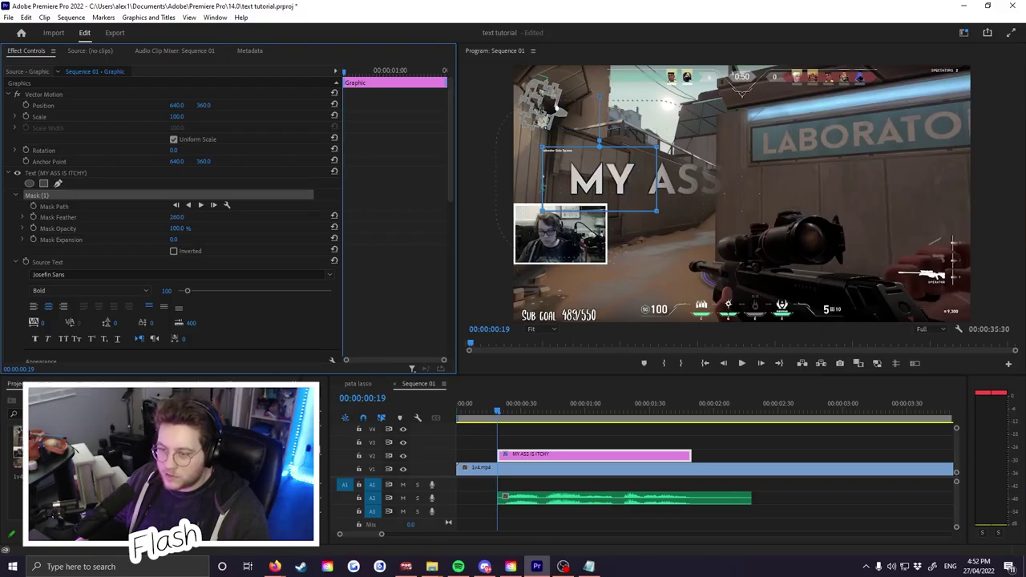
left_click(607, 183)
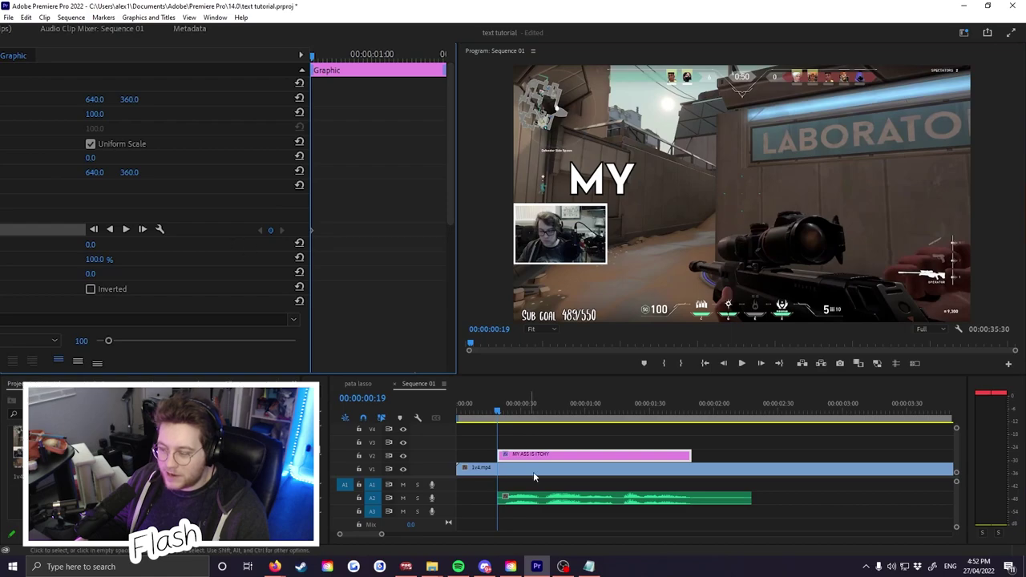
Step: Add a Mask Path keyframe for the text's mask at 00:00:00:45, where the second word is spoken
left_click(535, 444)
key("space")
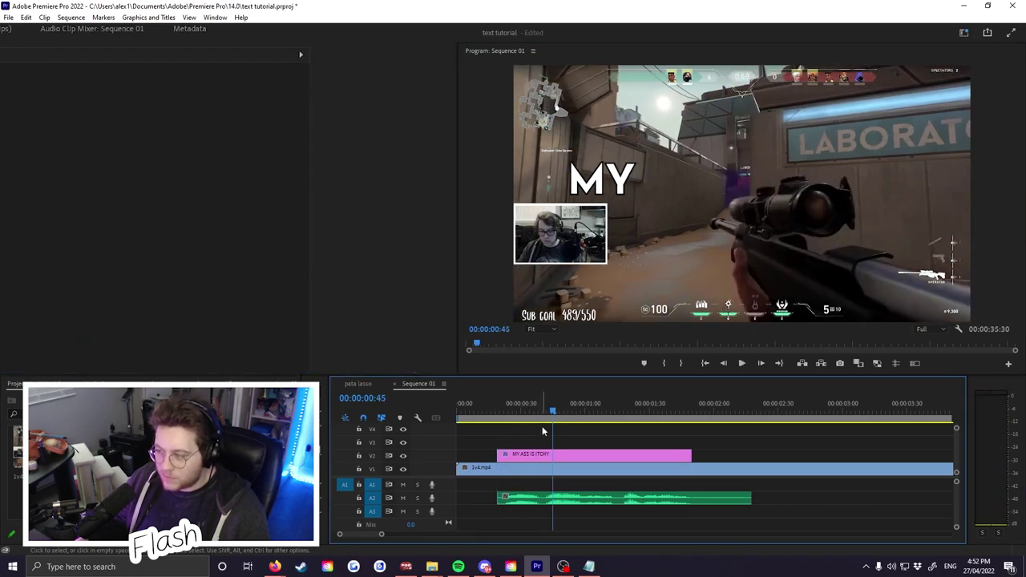
left_click(556, 456)
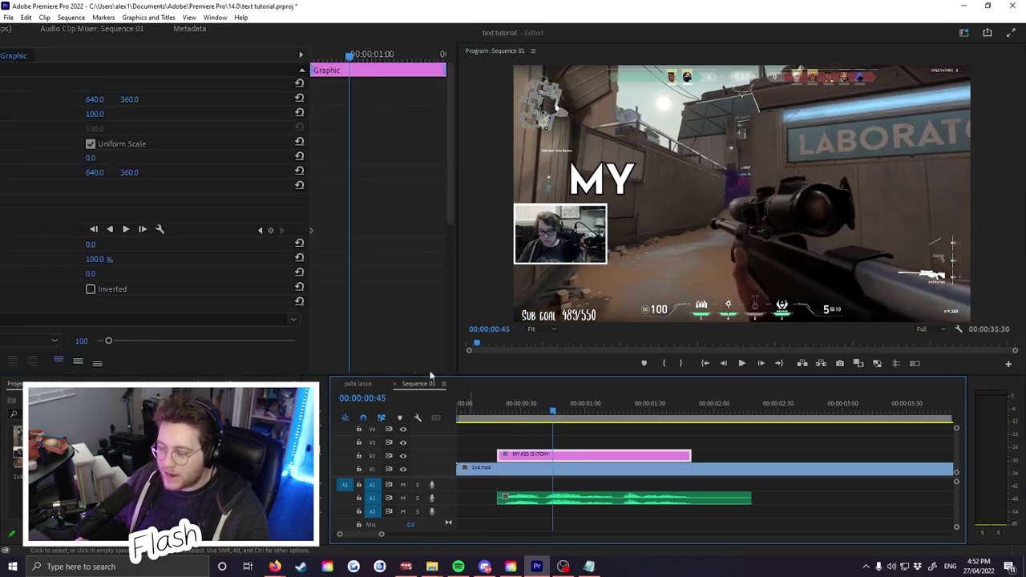
left_click(269, 233)
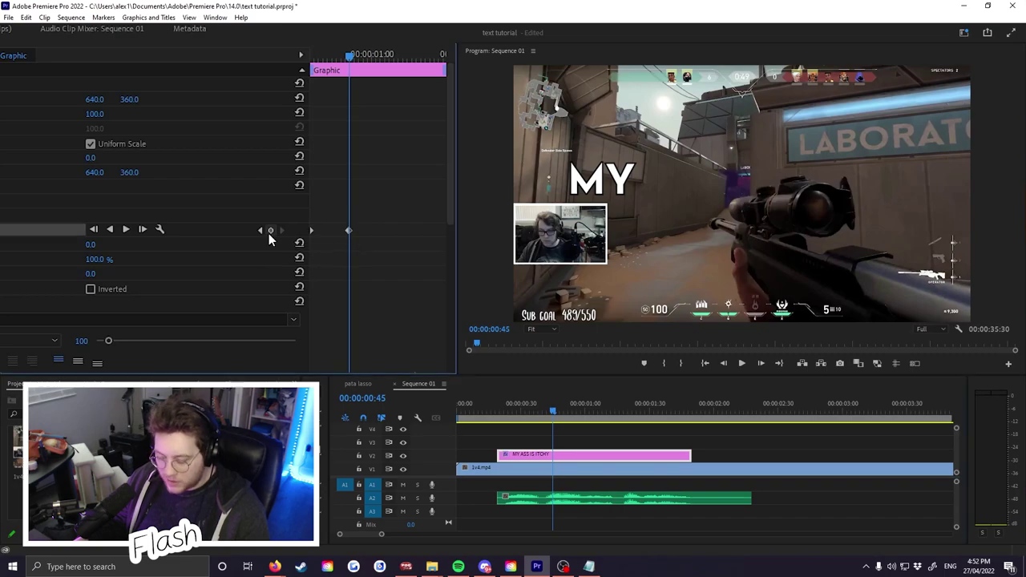
Step: Widen the text's mask one frame further on, at 00:00:00:46, so that it reveals "MY ASS"
key("Right")
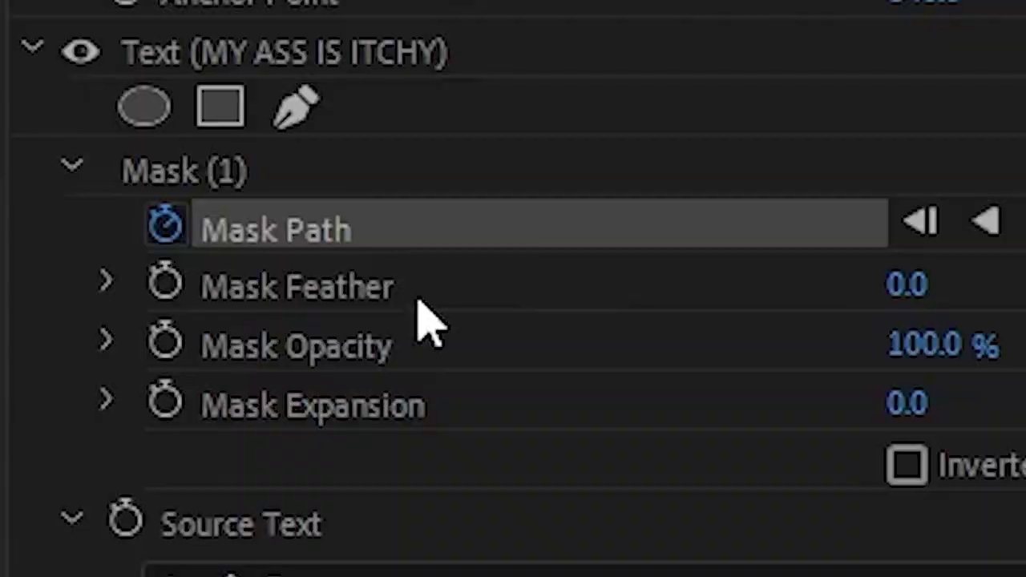
left_click(418, 264)
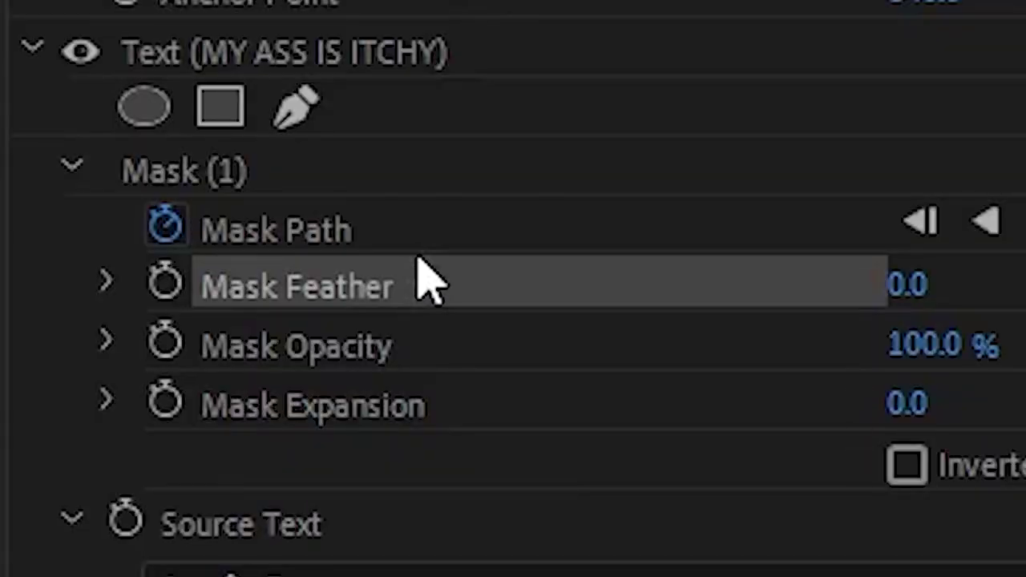
left_click(760, 240)
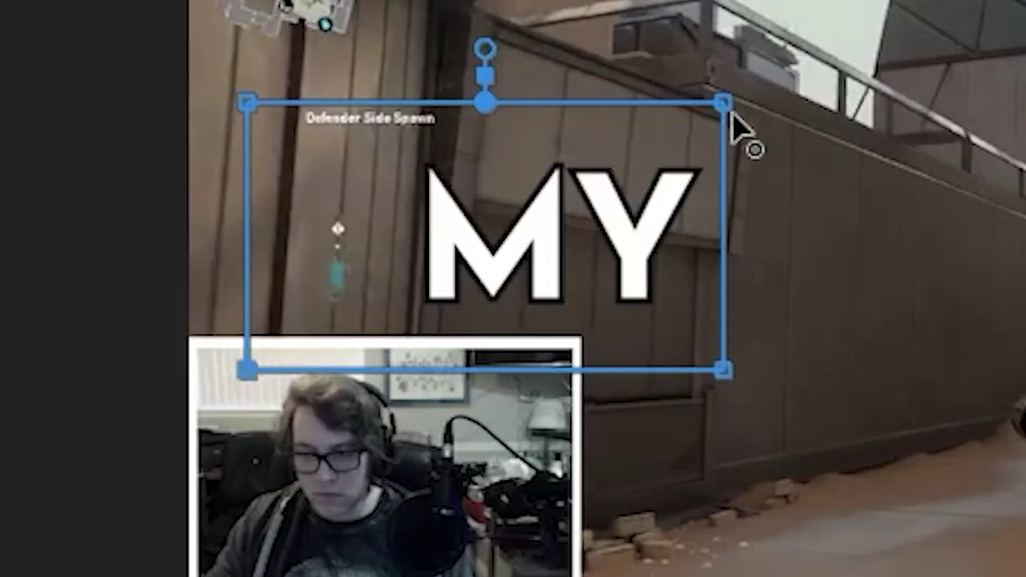
left_click_drag(657, 195, 737, 195)
left_click_drag(803, 103, 958, 81)
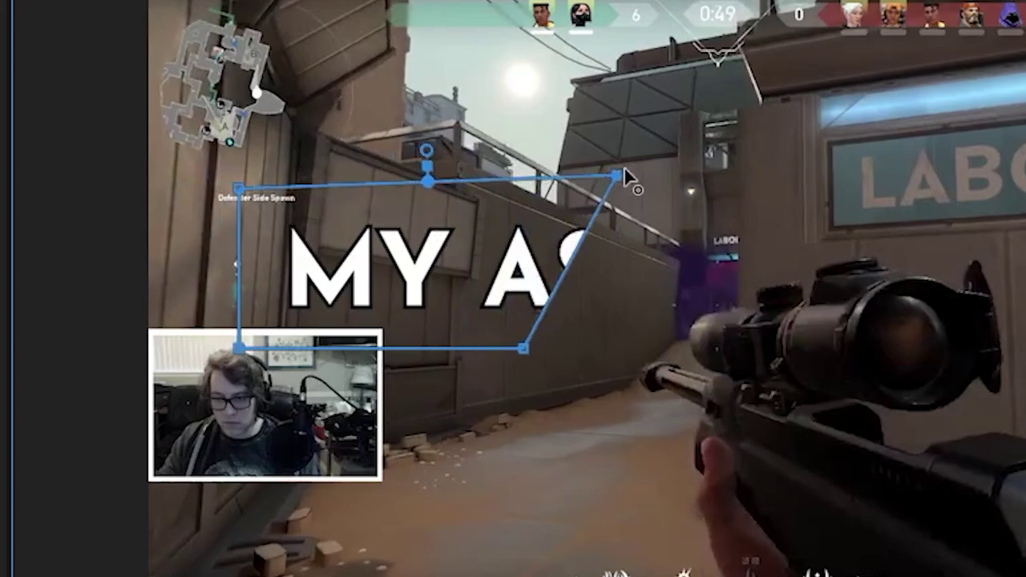
left_click_drag(519, 353, 676, 360)
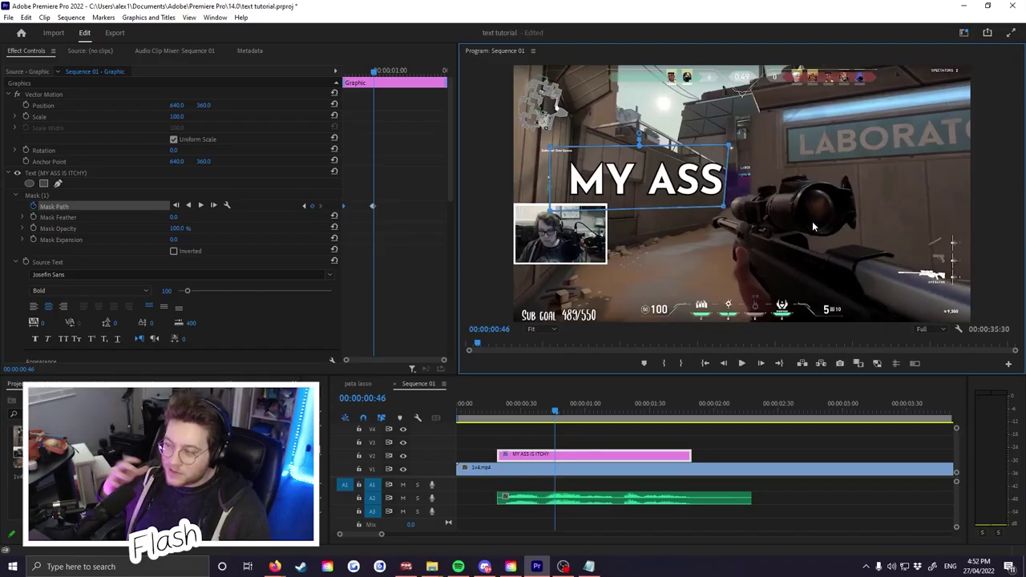
Step: Add a Mask Path keyframe at 00:00:01:06 and widen the mask at 00:00:01:07 to reveal the next word
left_click(397, 73)
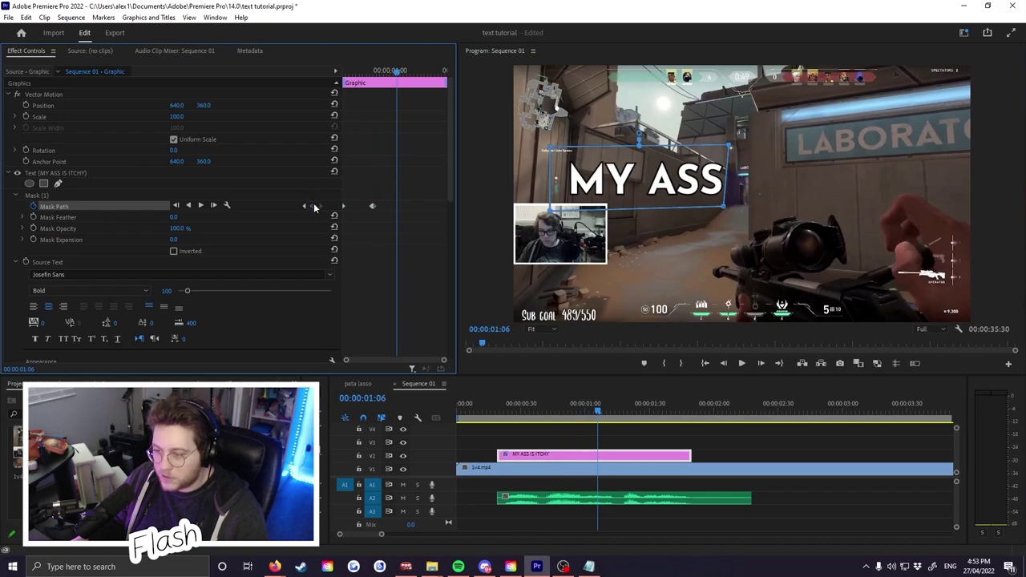
key("Right")
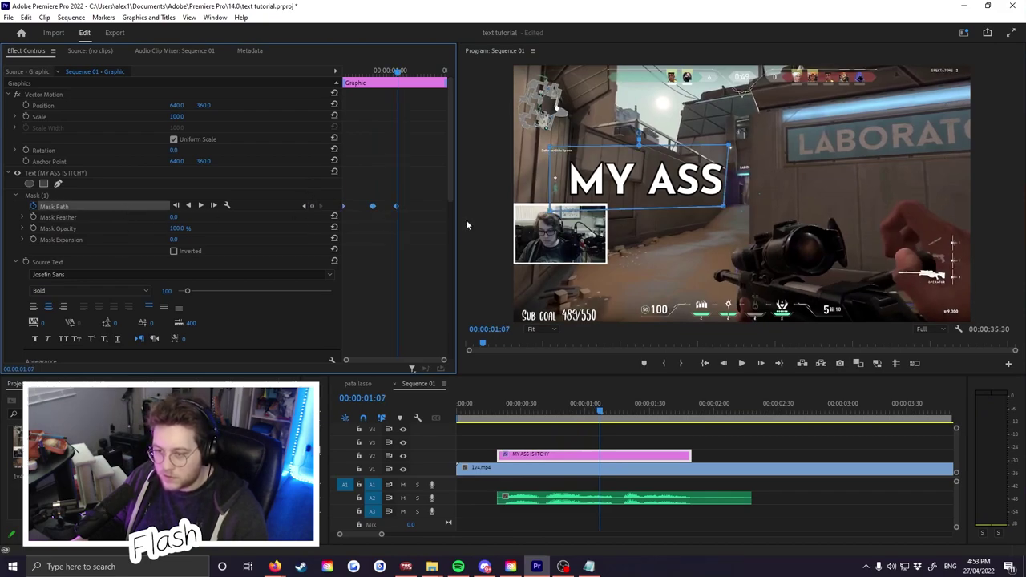
left_click_drag(724, 208, 866, 210)
Step: Add a Mask Path keyframe 16 frames further on for the reveal of the last word
key("Right")
key("Right")
key("Right")
key("Right")
key("Right")
key("Right")
key("Right")
key("Right")
key("Right")
key("Right")
key("Right")
key("Right")
key("Right")
key("Right")
key("Right")
key("Right")
left_click(312, 206)
left_click(48, 210)
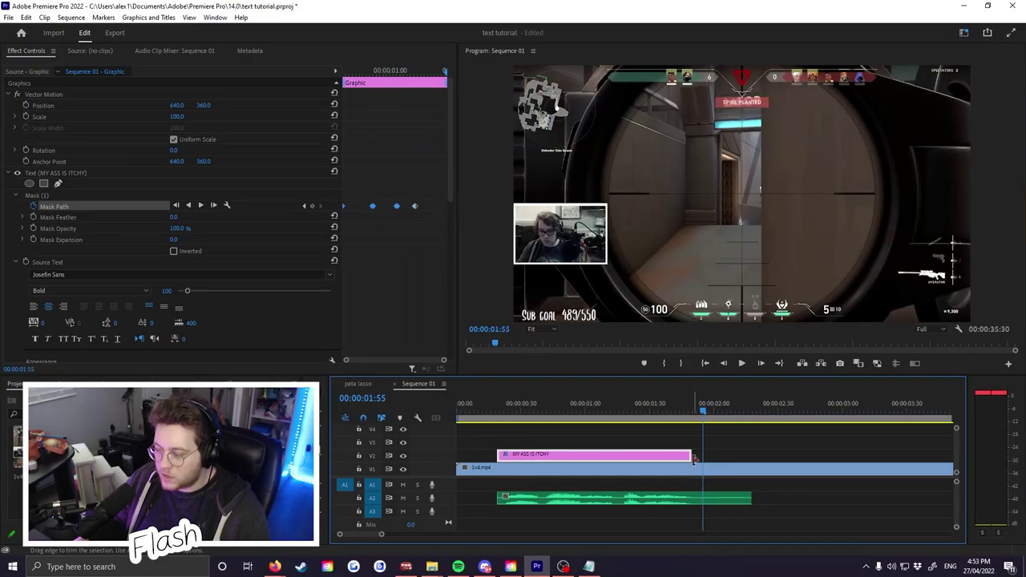
Step: Lengthen the text clip to end just past 00:00:02:00 and play back the masked word-by-word reveal
left_click(549, 403)
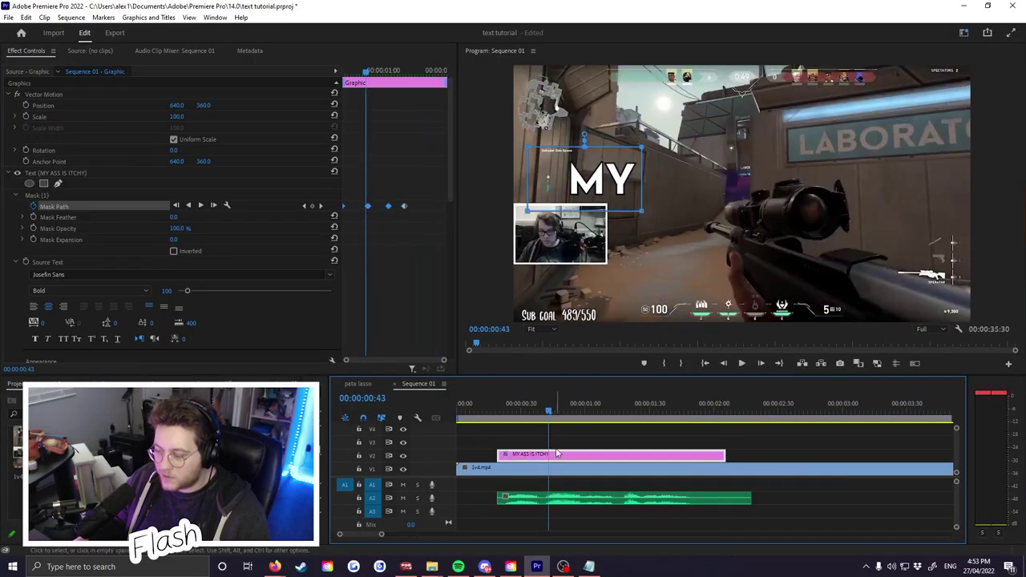
left_click(504, 410)
key("space")
key("space")
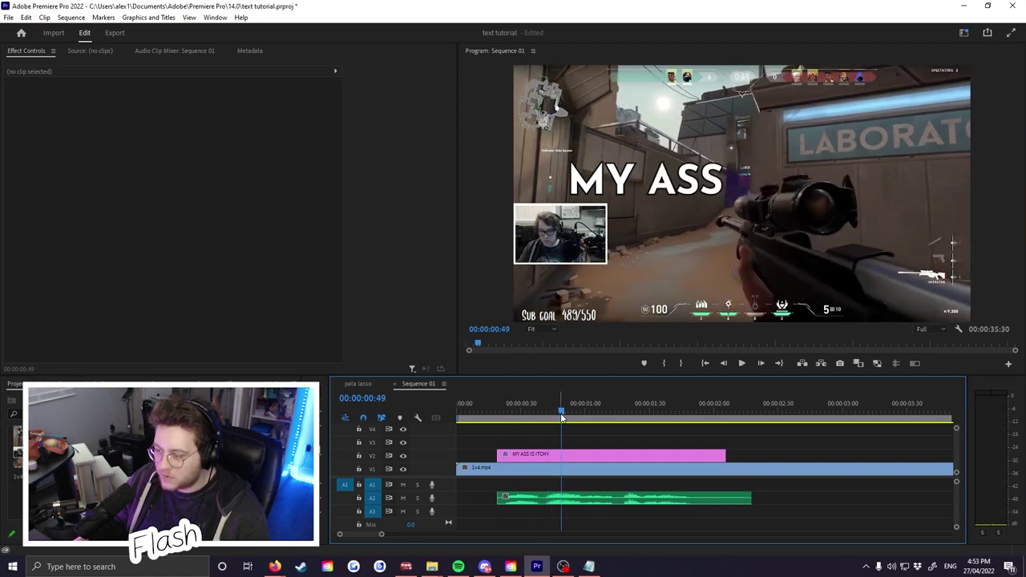
left_click(548, 415)
key("space")
key("space")
Step: Shift the pair of Mask Path keyframes that reveals "ASS" slightly earlier to match the audio
left_click(561, 454)
left_click_drag(345, 360, 360, 361)
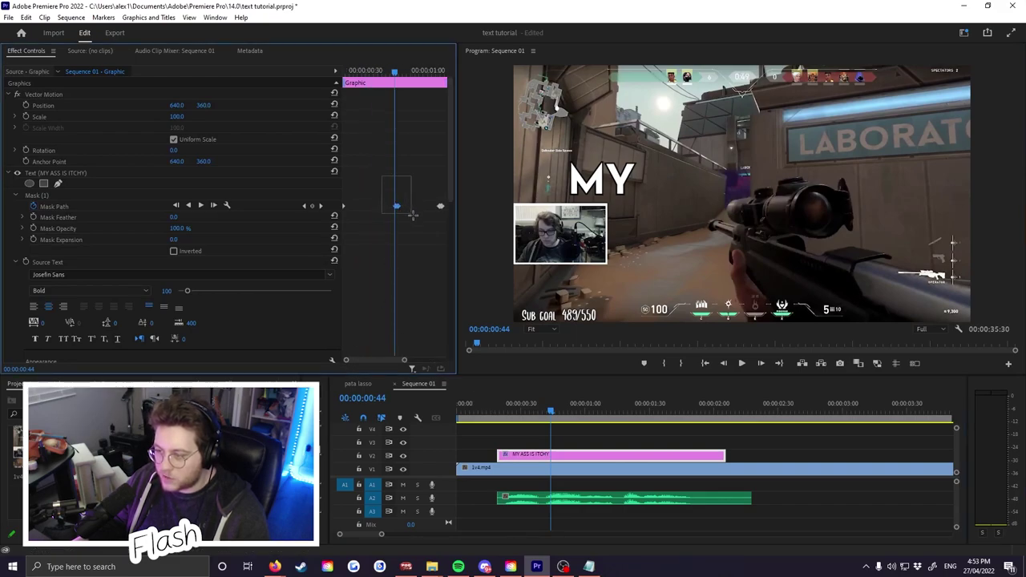
left_click_drag(411, 214, 425, 239)
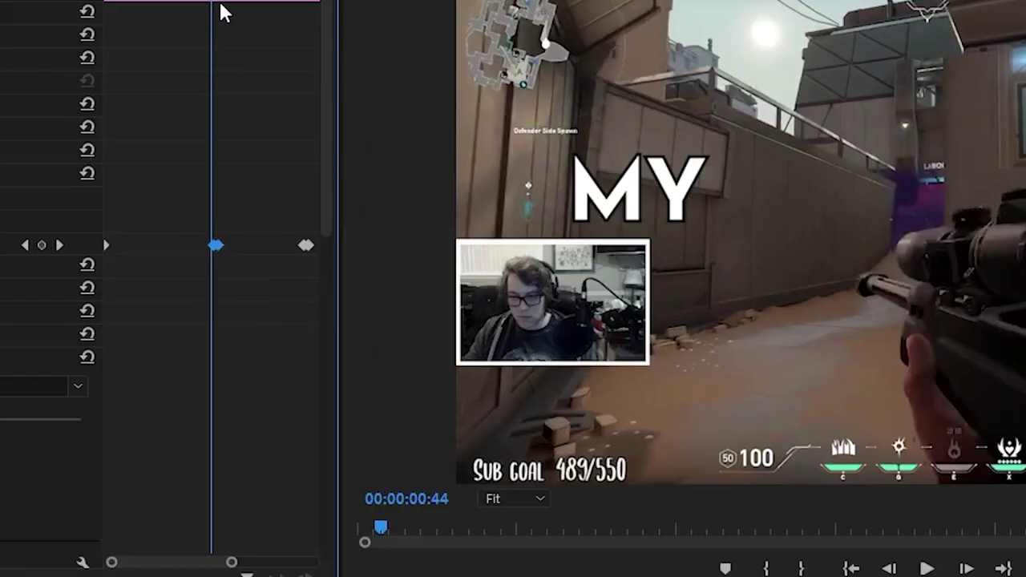
left_click_drag(212, 1, 219, 2)
left_click_drag(214, 238, 208, 238)
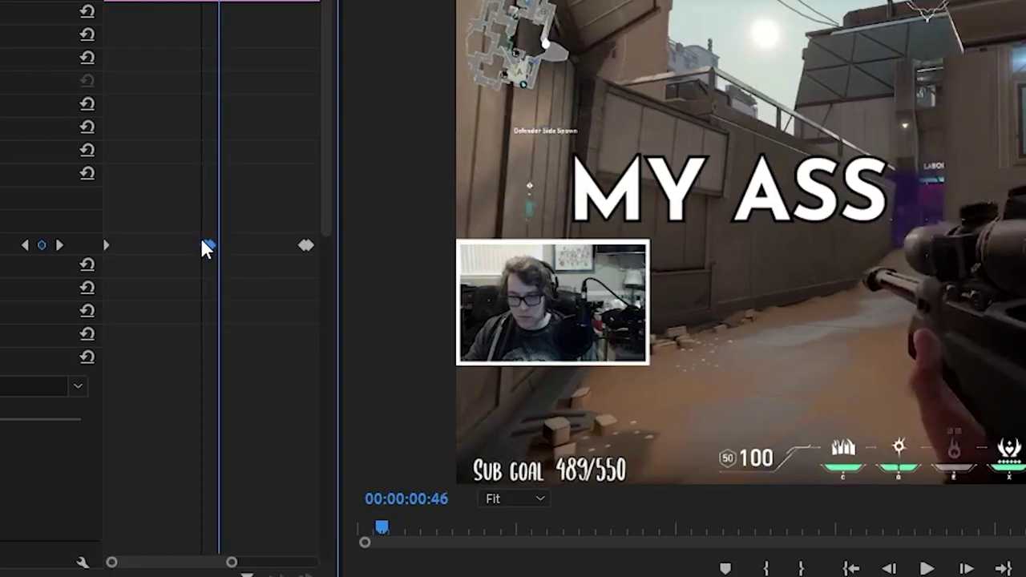
left_click(121, 3)
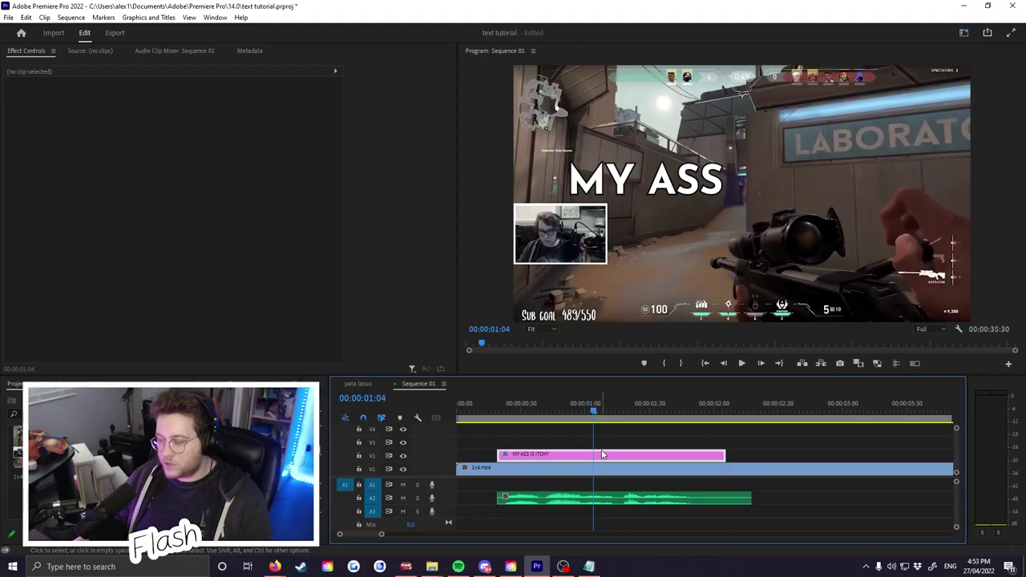
Step: Append filler letters that wrap onto a second line and reshape the mask at 00:00:01:37 to expose part of that line
left_click(602, 455)
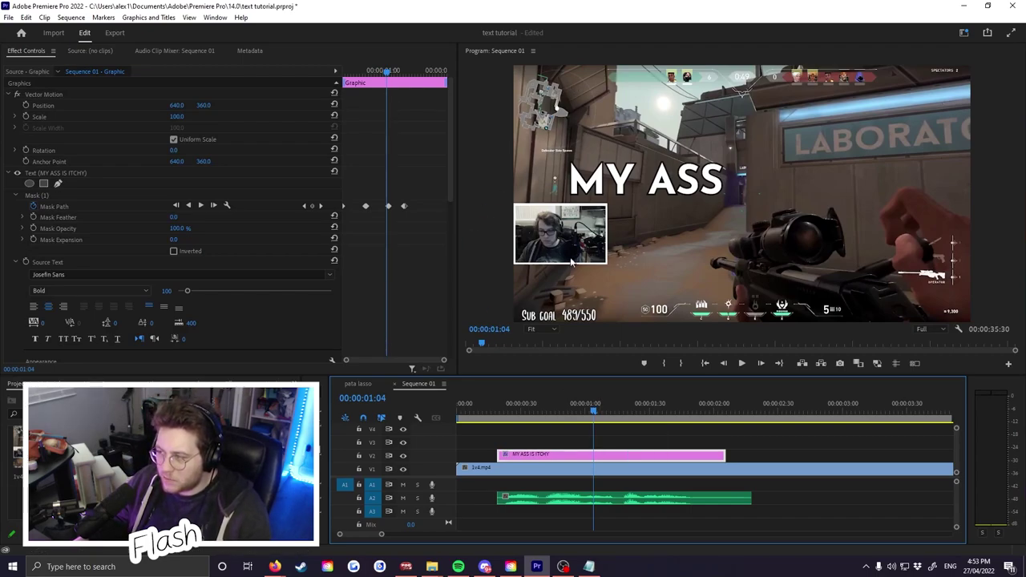
left_click(669, 182)
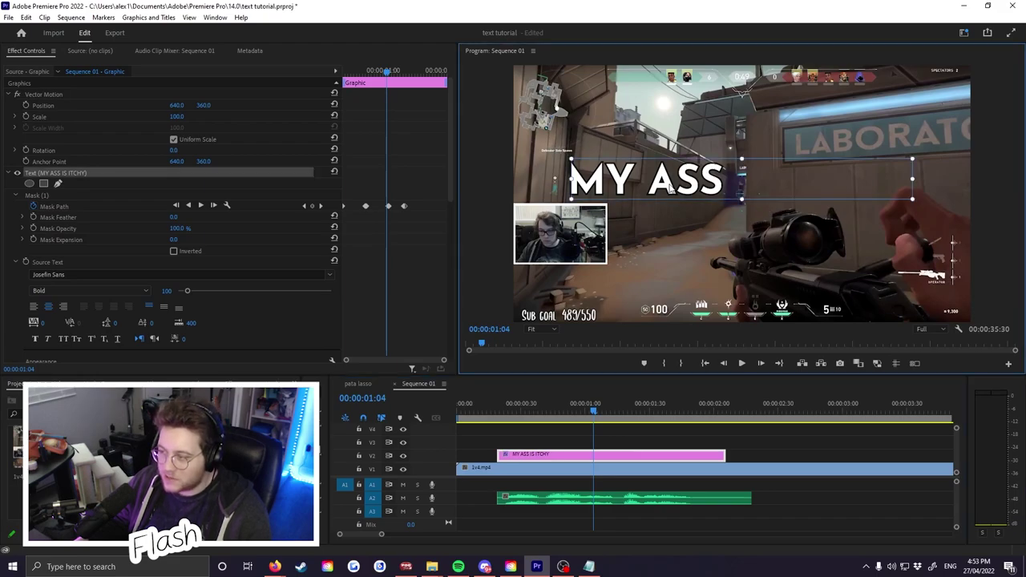
left_click(669, 183)
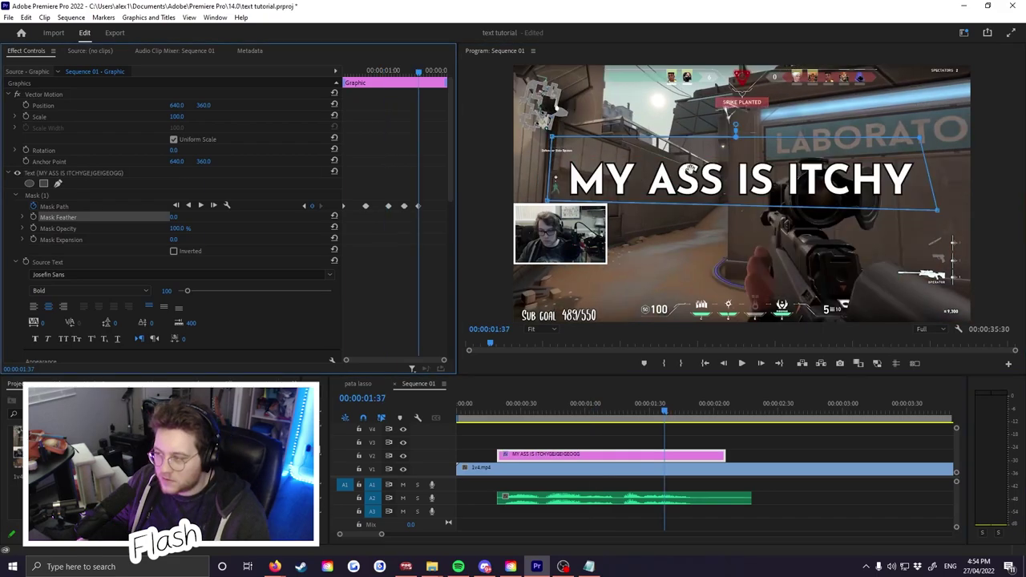
left_click_drag(930, 214, 744, 247)
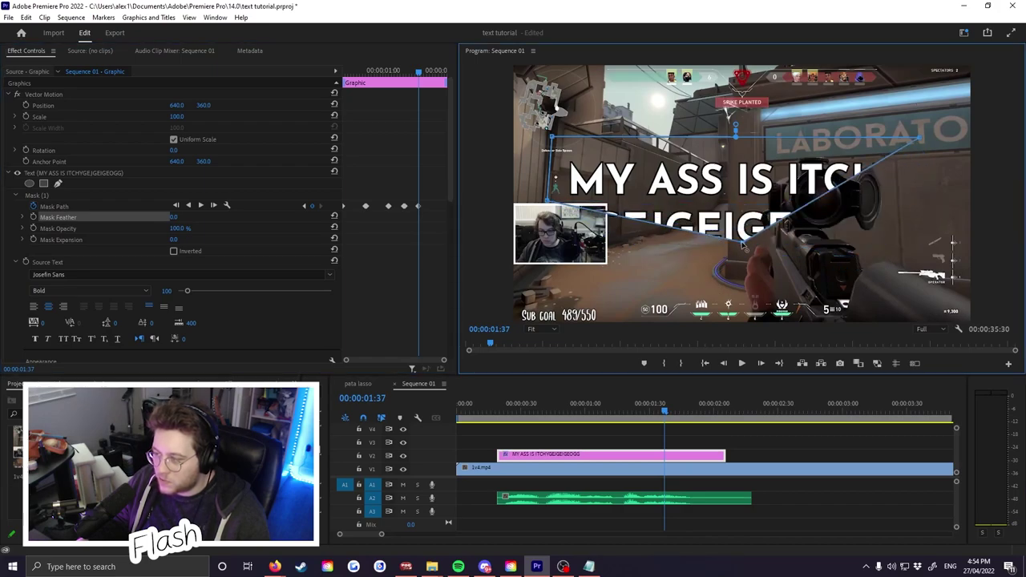
left_click_drag(789, 201, 736, 195)
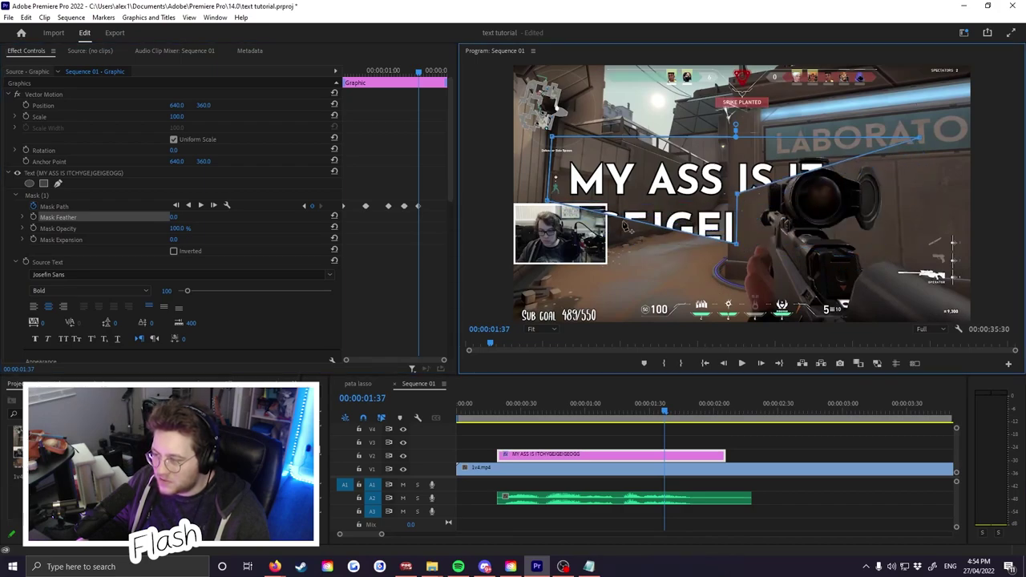
left_click_drag(597, 217, 557, 207)
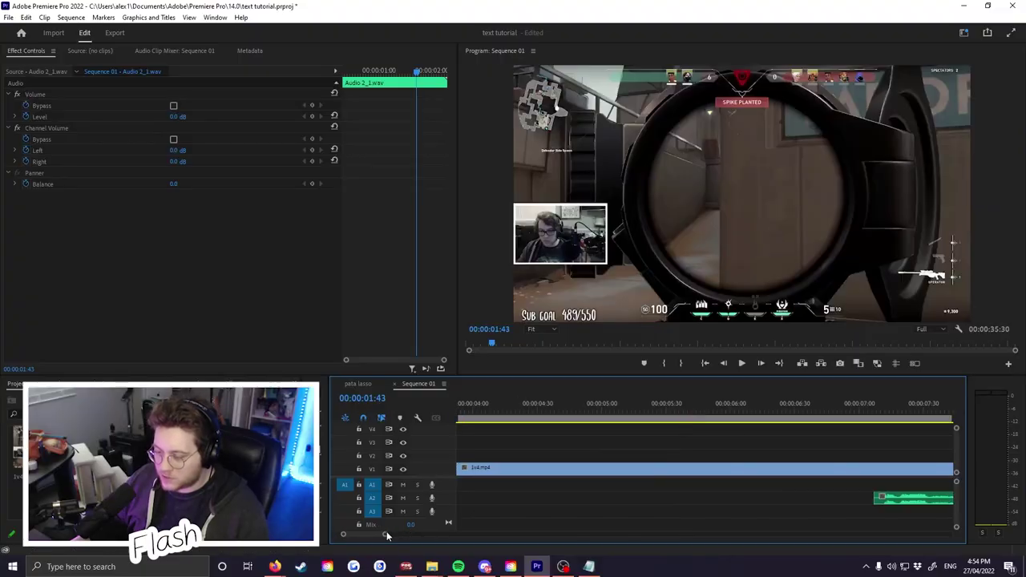
Step: Move the second voice clip on A2 to the start of the sequence in place of the first and listen to it
left_click_drag(386, 535, 427, 534)
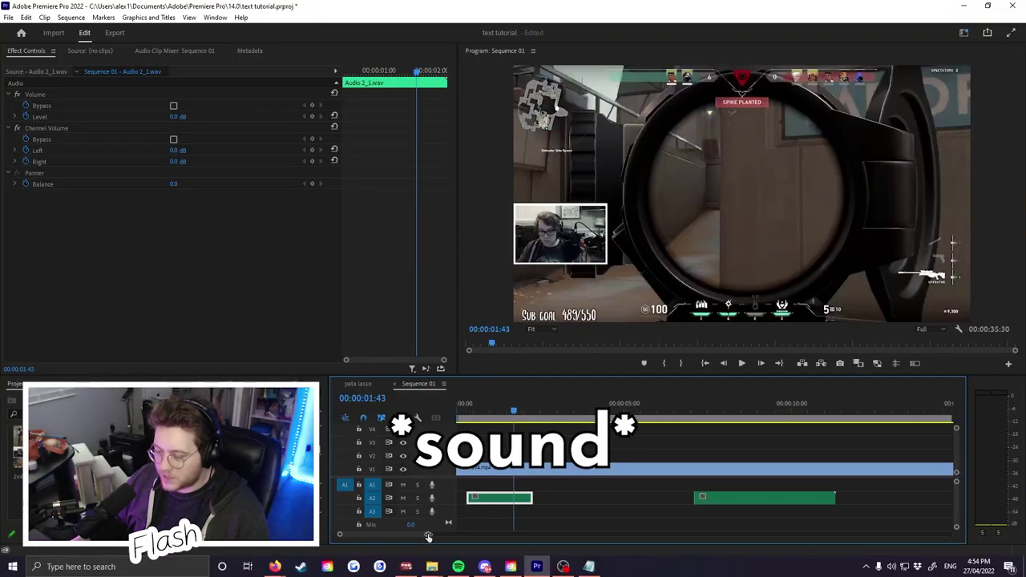
left_click_drag(746, 499, 498, 500)
key("space")
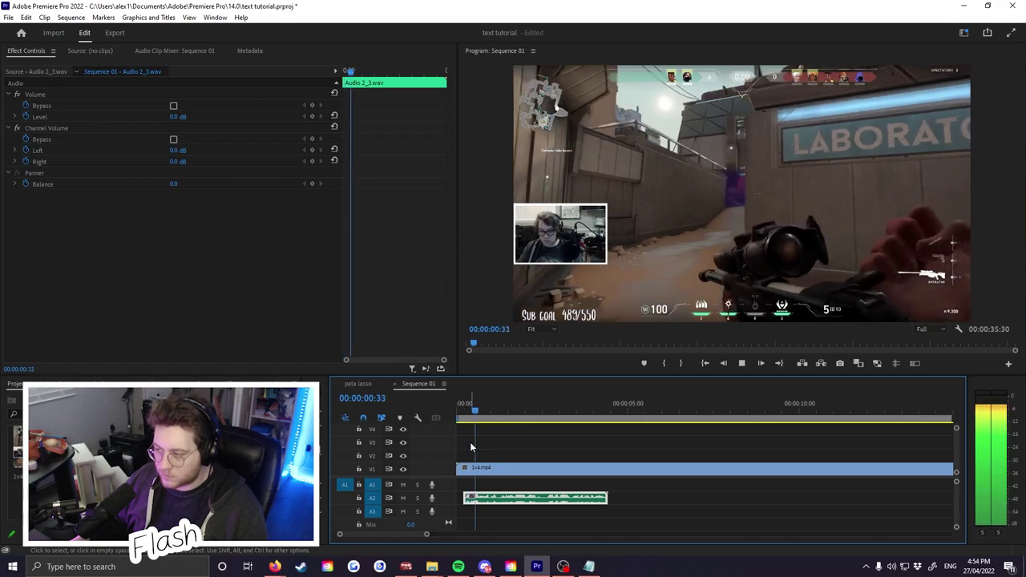
left_click(663, 492)
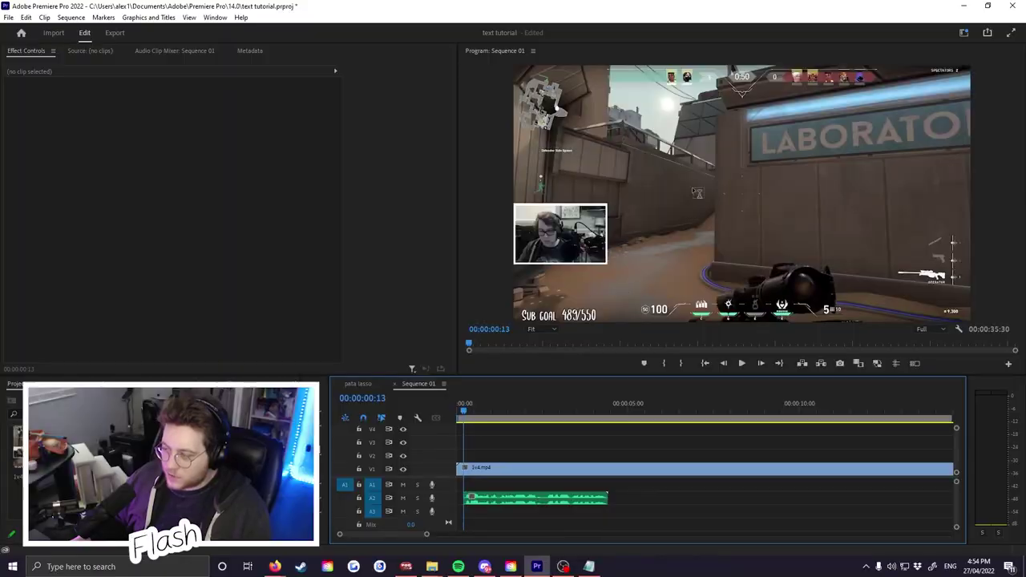
Step: Add the text "Hey guys!" at 00:00:00:13, position it in the lower middle of the frame and center-align it
left_click(692, 187)
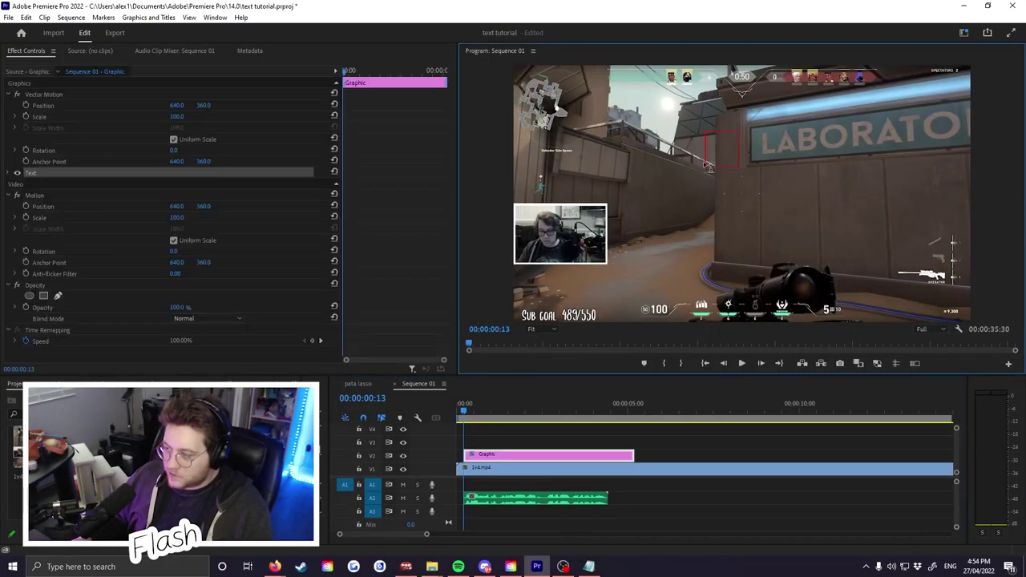
type("hEY GH")
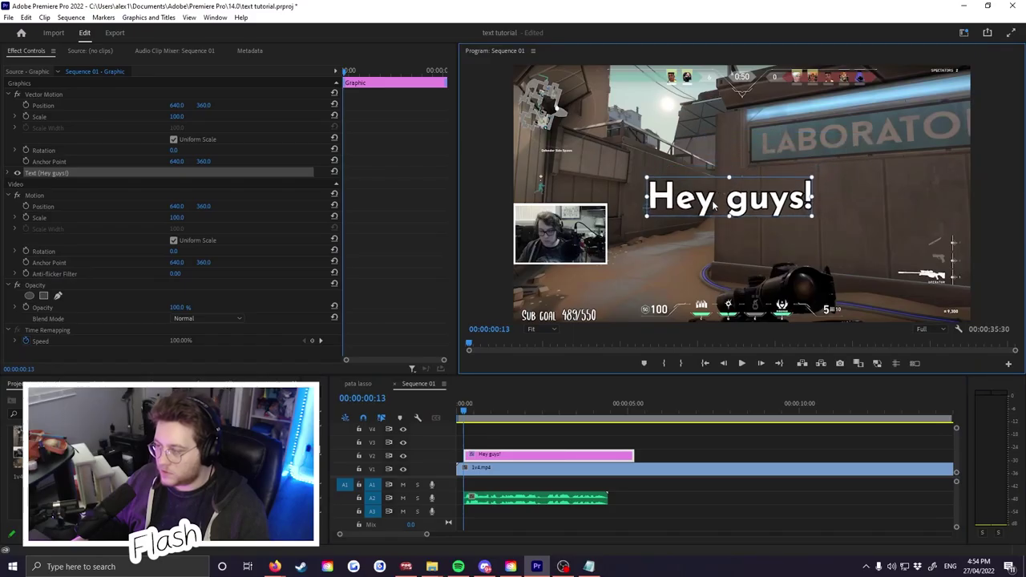
left_click_drag(713, 205, 754, 257)
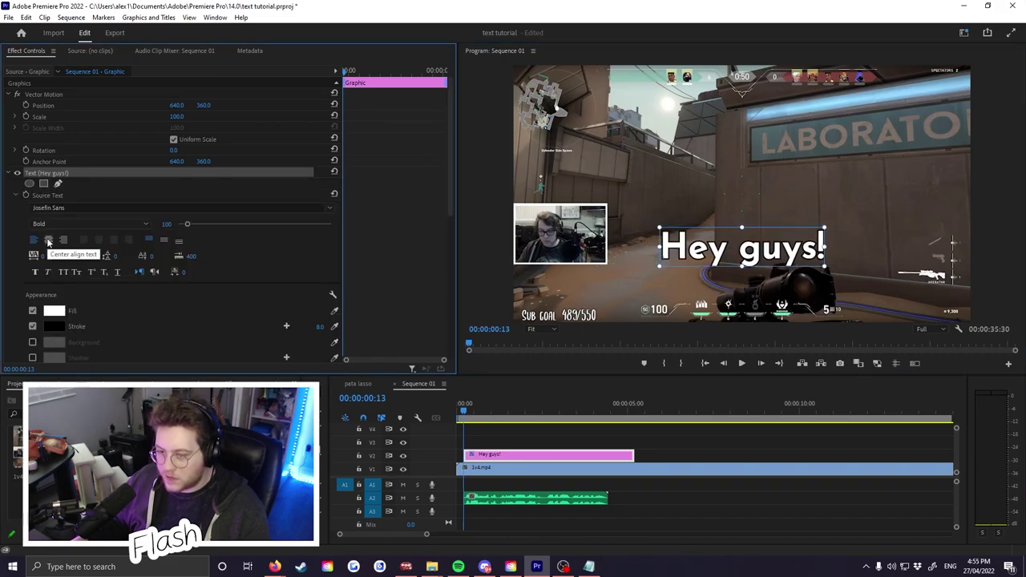
left_click(48, 241)
Step: Start Scale keyframing on "Hey guys!" at 00:00:00:13, enlarging the text and shrinking it again over the following frames
scroll(78, 255, "down", 5)
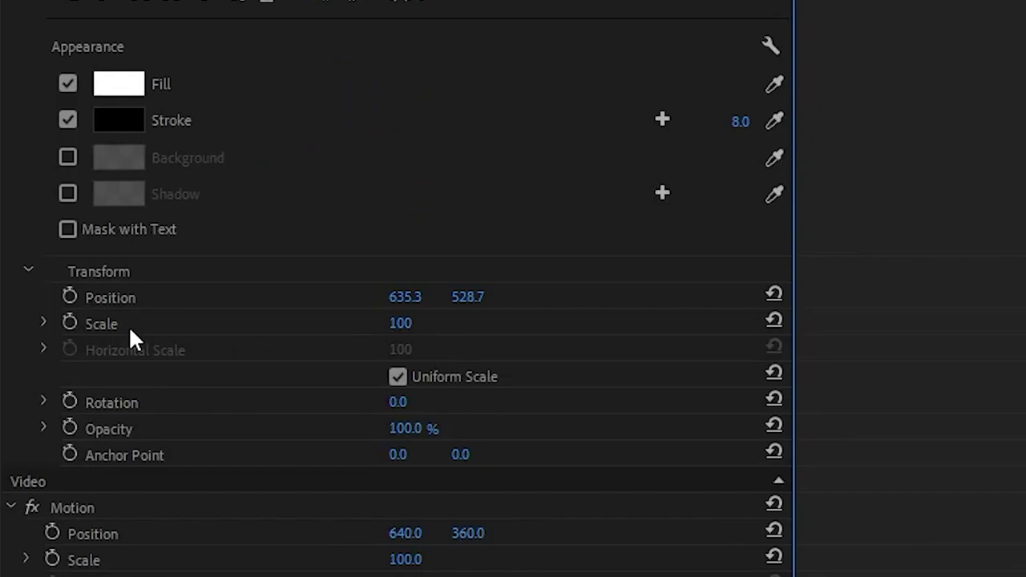
left_click(129, 327)
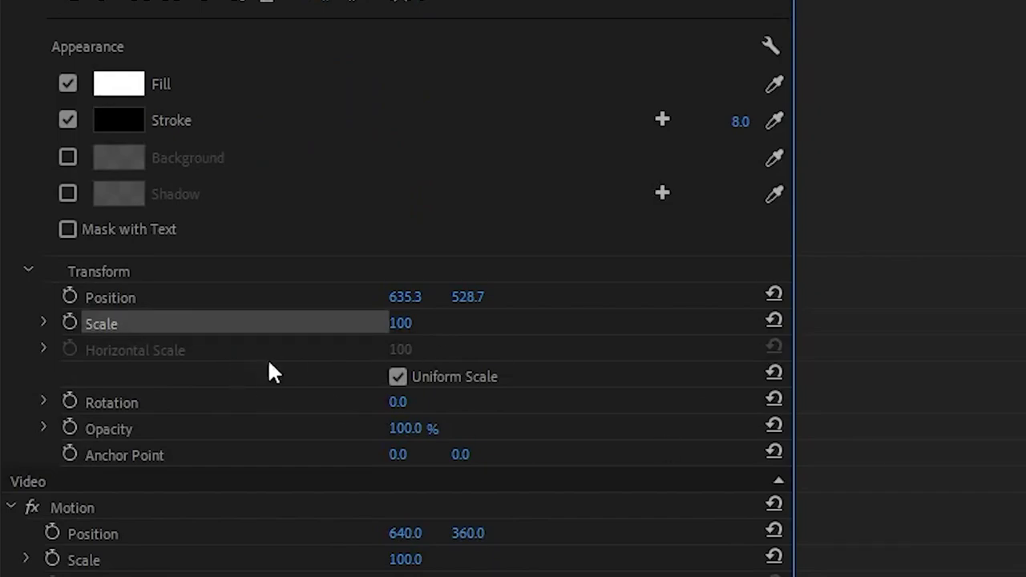
left_click(71, 324)
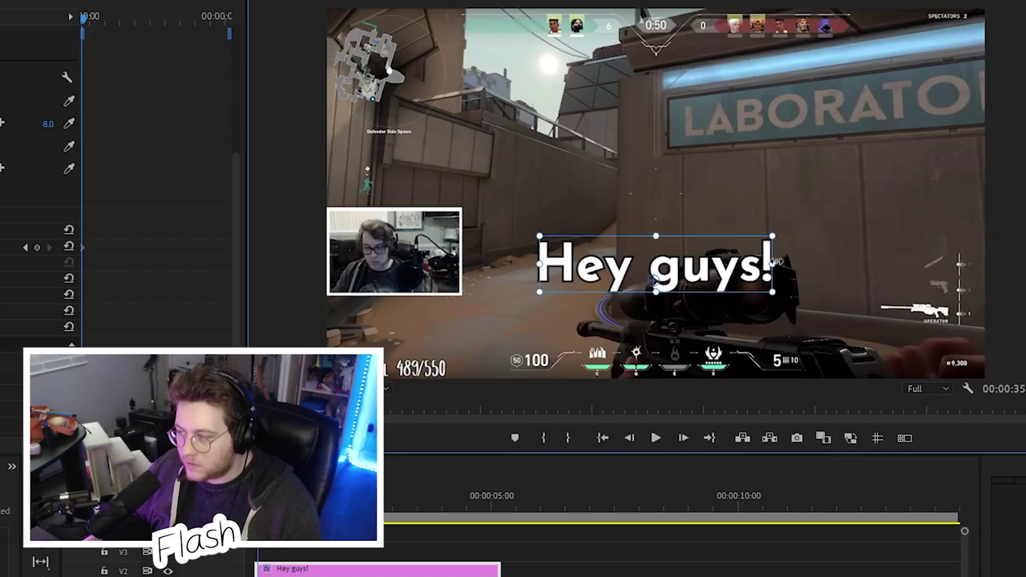
left_click_drag(776, 261, 831, 266)
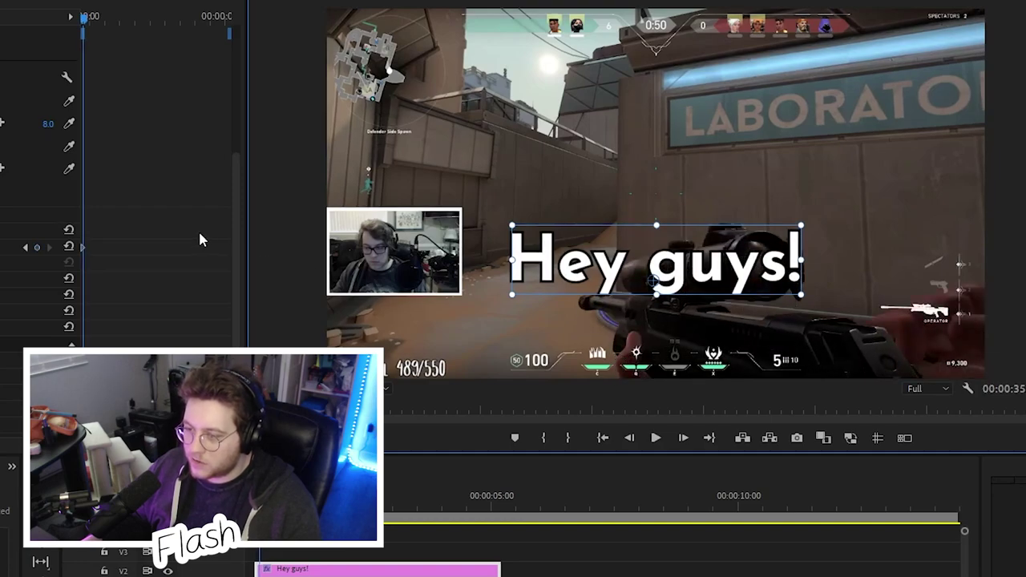
left_click_drag(795, 260, 735, 265)
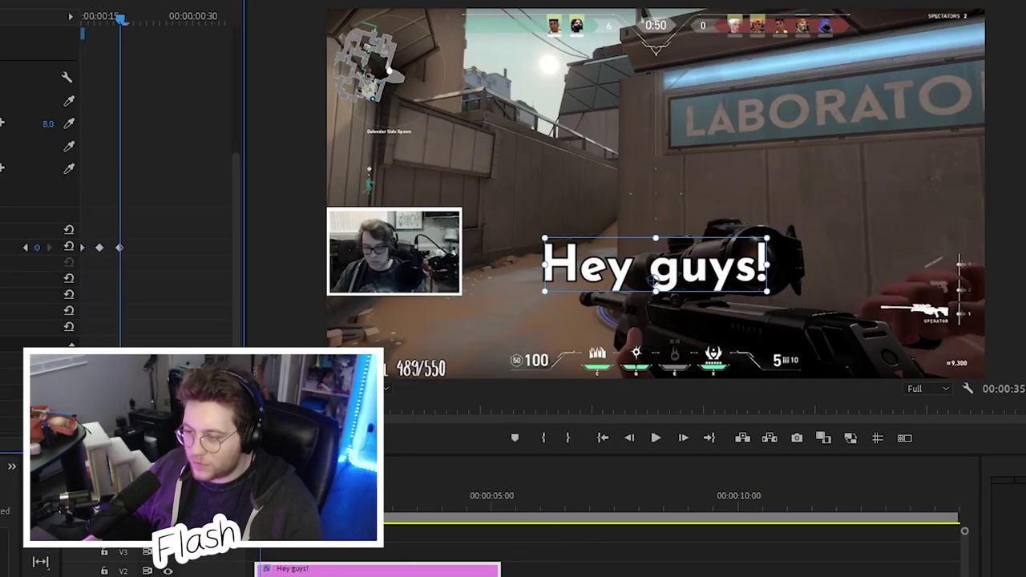
Step: Enlarge "Hey guys!" slightly three frames further on to finish the scale bounce, and save the project
key("Right")
key("Right")
key("Right")
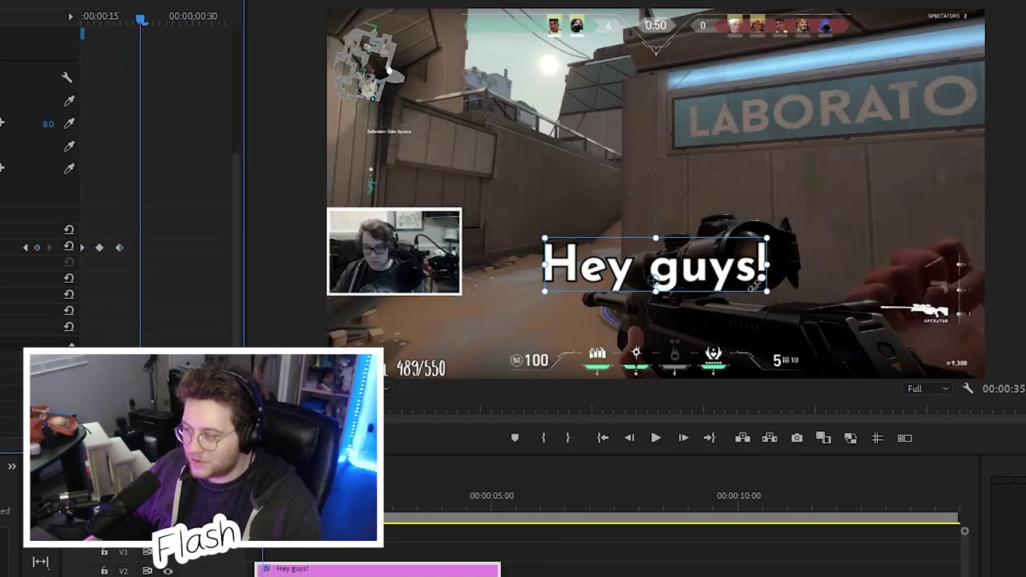
left_click_drag(763, 266, 791, 263)
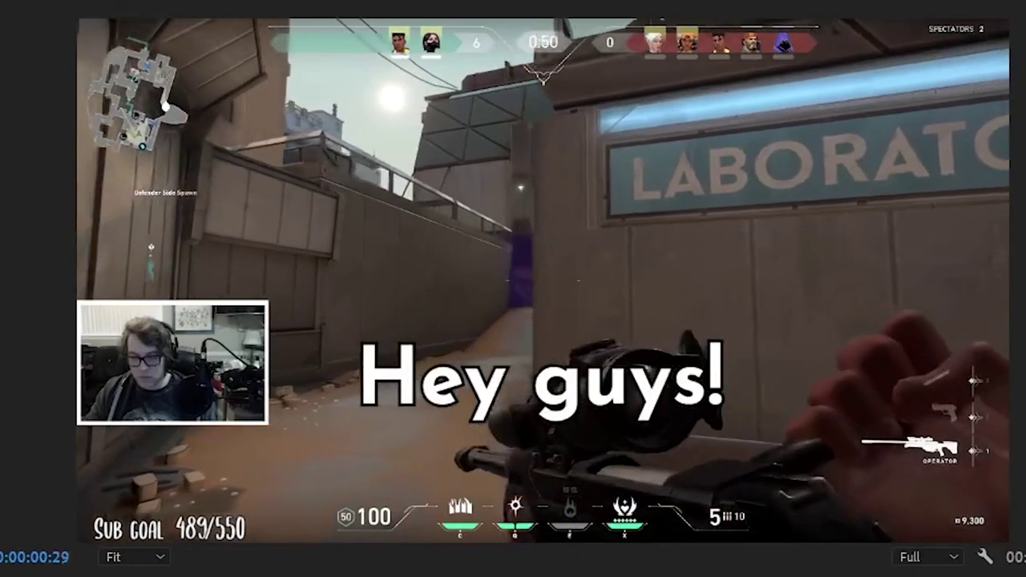
key("space")
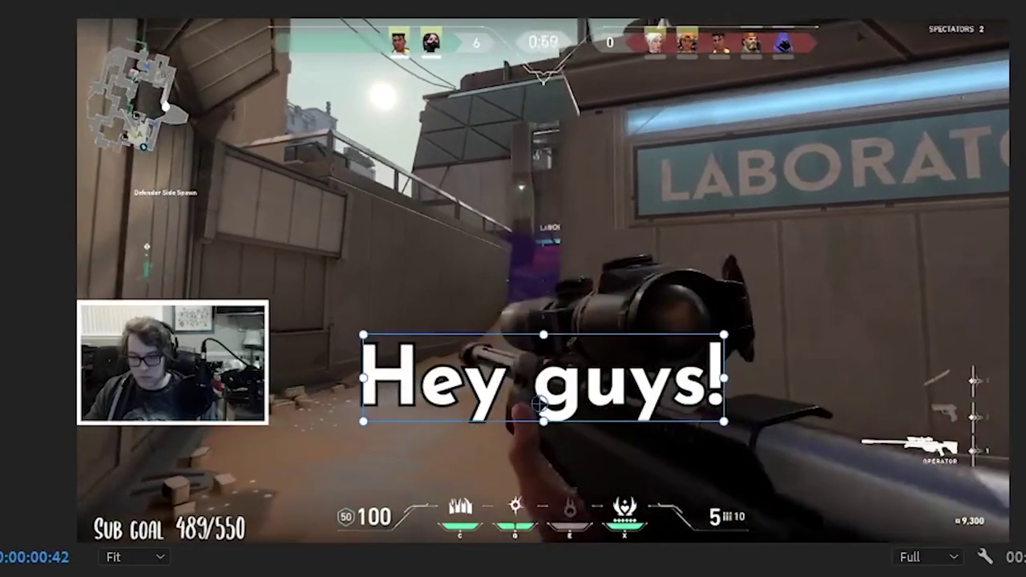
key("ctrl+s")
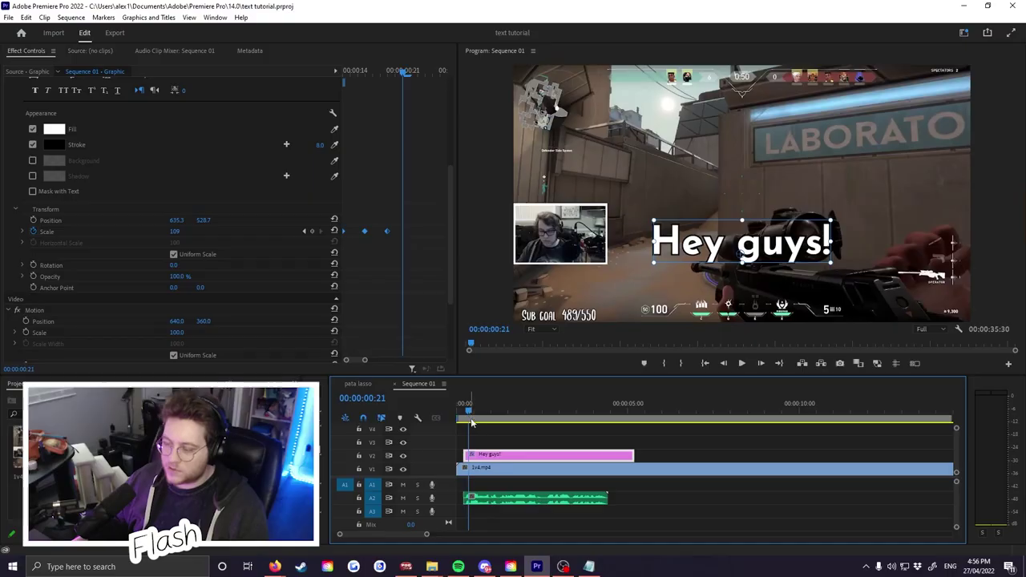
Step: Deselect the text clip and play back the scale bounce on "Hey guys!"
left_click(482, 434)
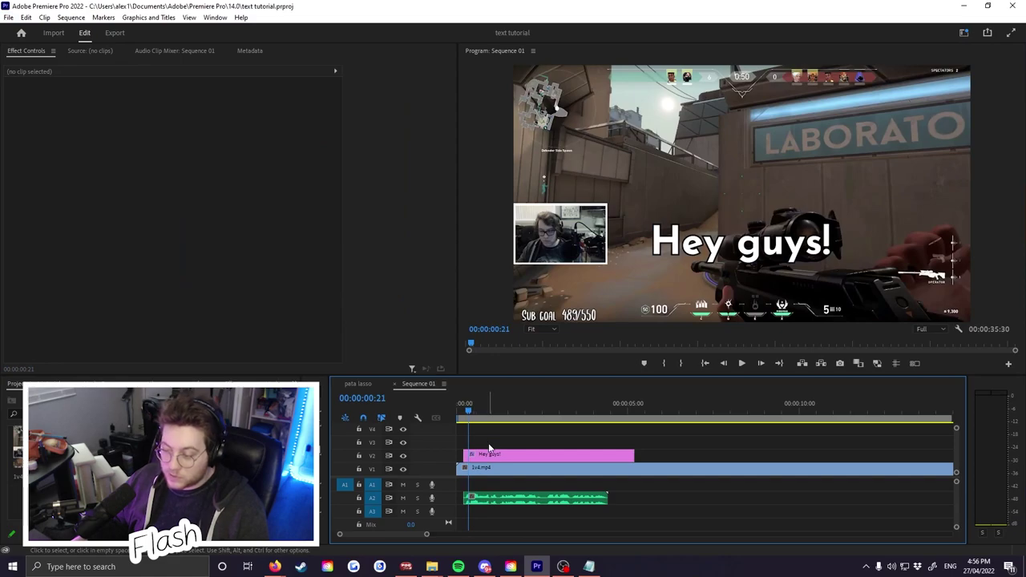
key("space")
key("space")
Step: Duplicate the "Hey guys!" clip on V2 so that the copy starts at 00:00:00:40, cutting the original off there
left_click_drag(478, 459, 495, 452)
left_click(612, 318)
left_click_drag(604, 329, 1025, 286)
key("ctrl+z")
left_click_drag(930, 282, 923, 310)
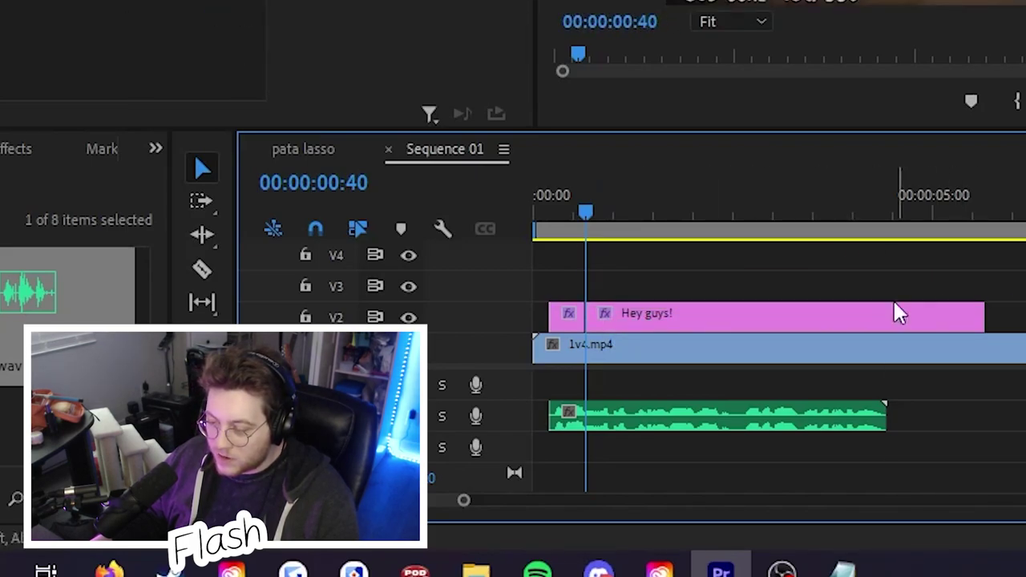
left_click(614, 318)
left_click(636, 275)
left_click(615, 319)
left_click(567, 327)
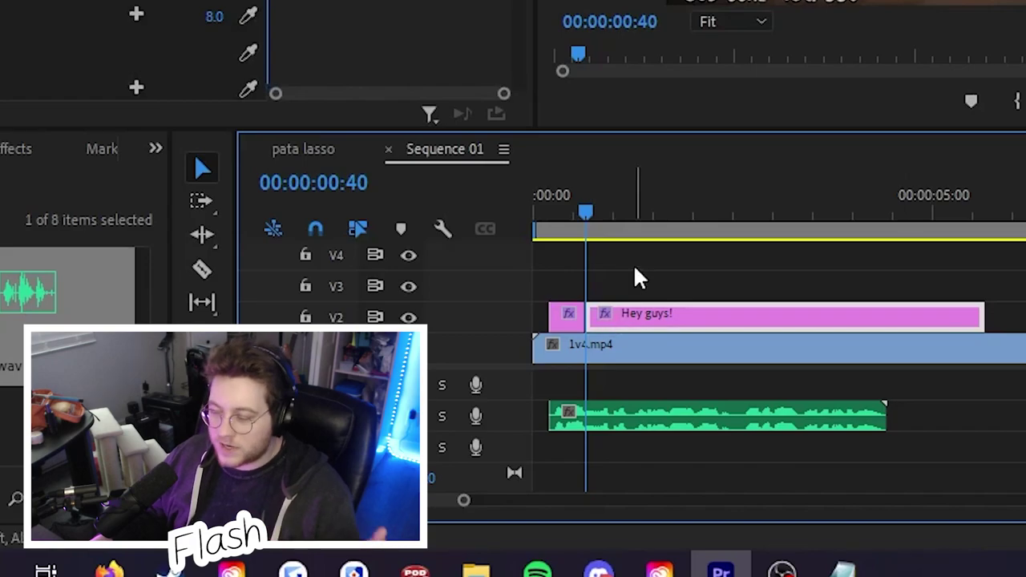
Step: Check the Scale keyframes of the short first "Hey guys!" clip and play on into the copy
left_click(471, 457)
left_click(465, 420)
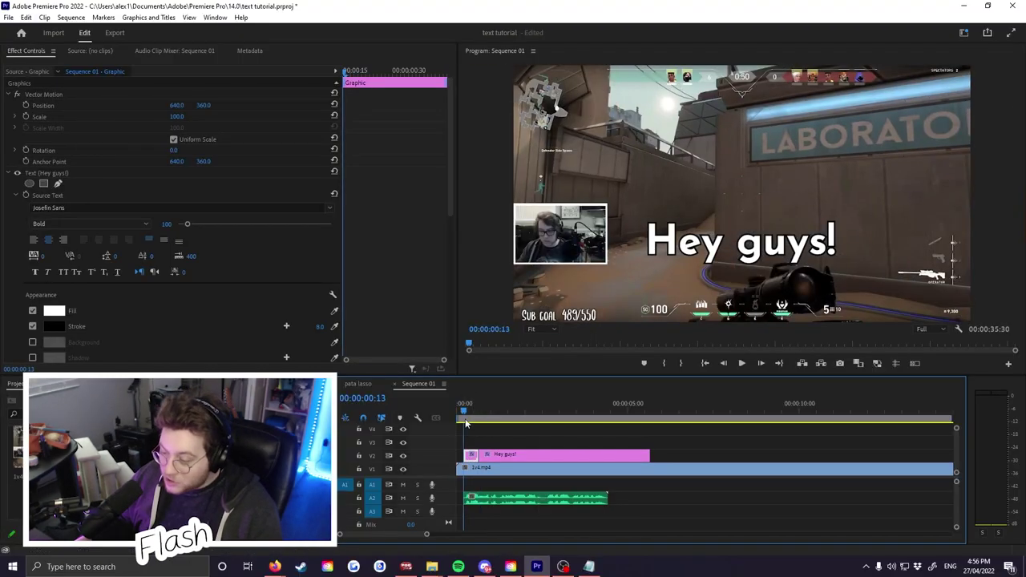
scroll(353, 321, "down", 5)
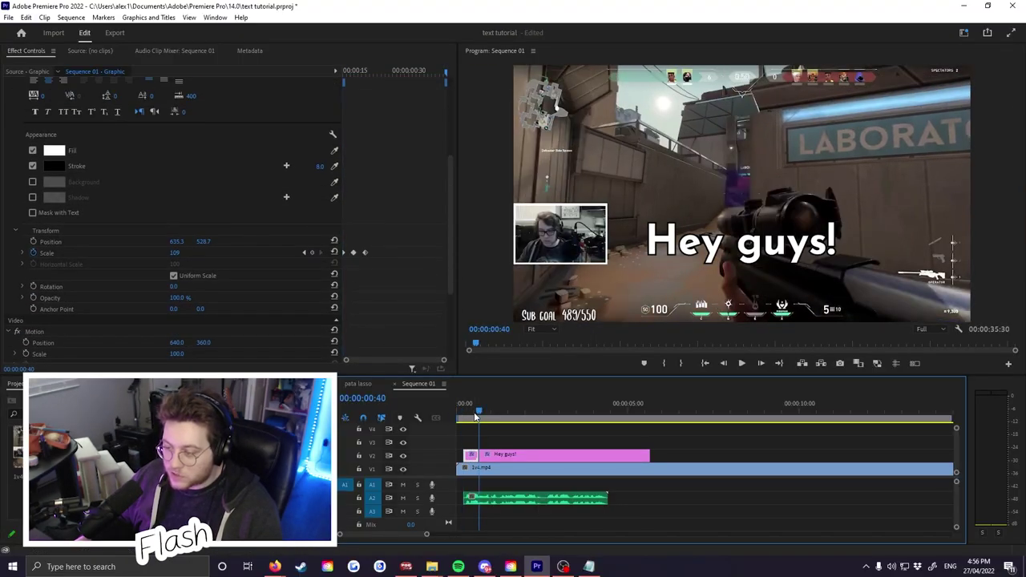
left_click(494, 446)
key("space")
key("space")
Step: Change the text of the second clip to "This is a blabal" and play both clips from the start
double_click(722, 245)
type("This is a blabal")
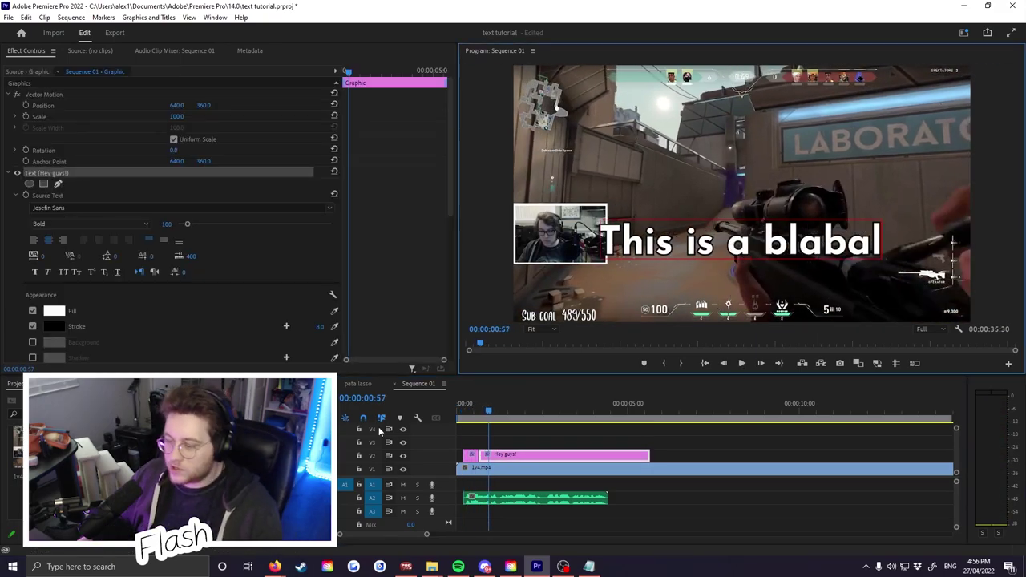
left_click(468, 416)
key("space")
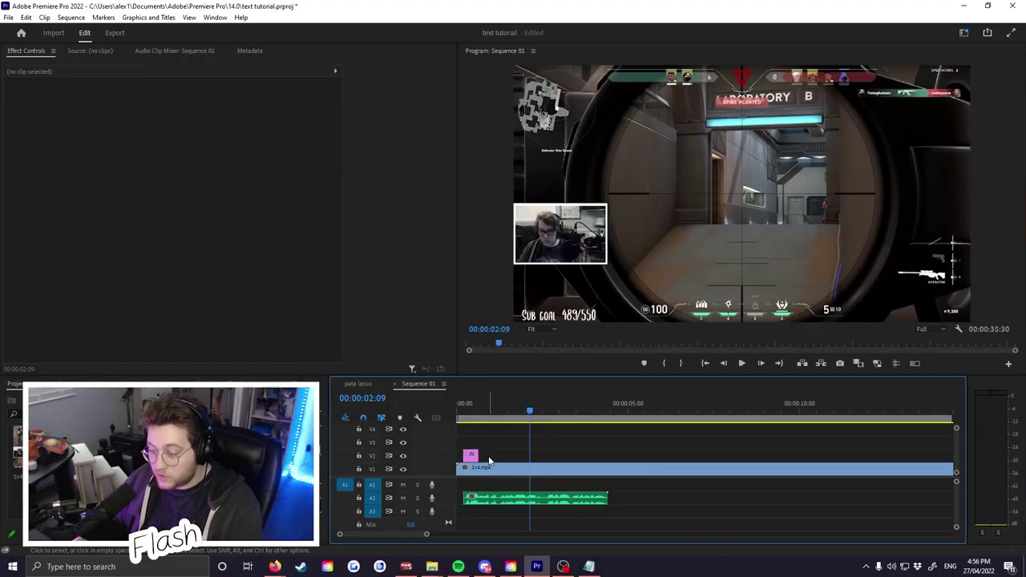
Step: Lengthen the remaining "Hey guys!" clip past 00:00:02:00 and return to its start at 00:00:00:13
left_click_drag(477, 455, 547, 456)
left_click_drag(480, 411, 463, 409)
left_click(514, 455)
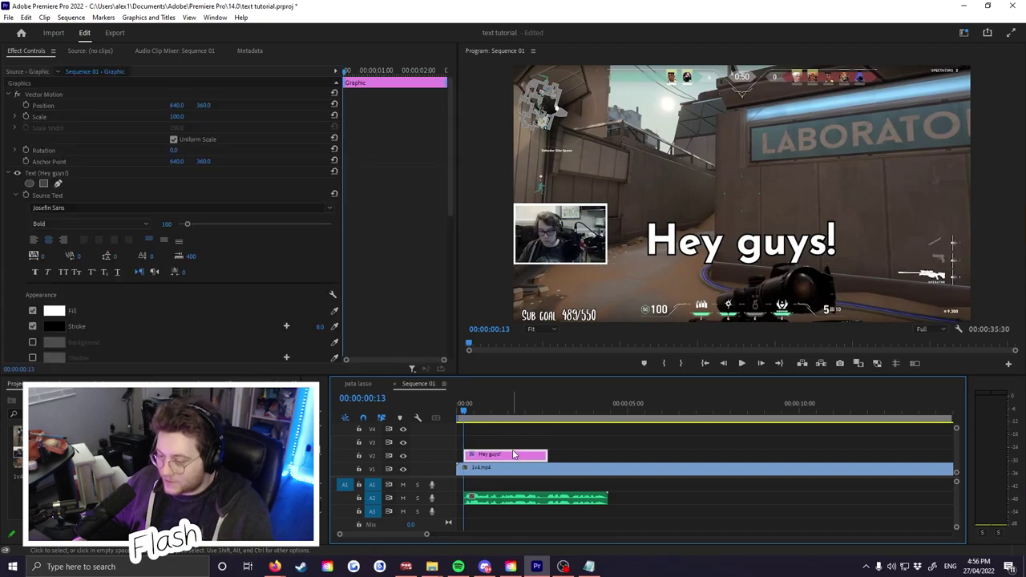
Step: Shrink the "Hey guys!" text to a Scale of 83 at about 00:00:00:50 and play back the change
left_click(690, 250)
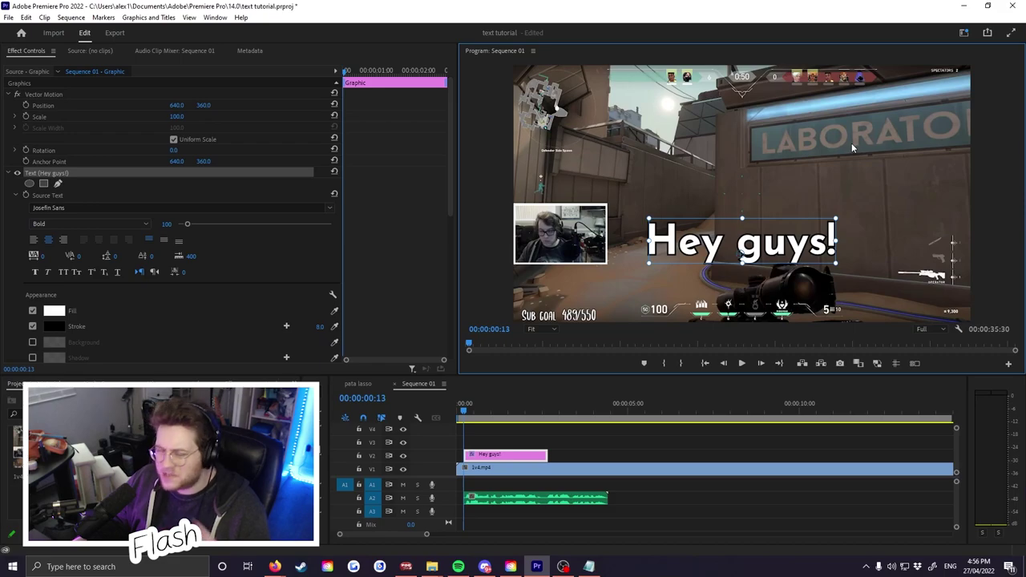
key("space")
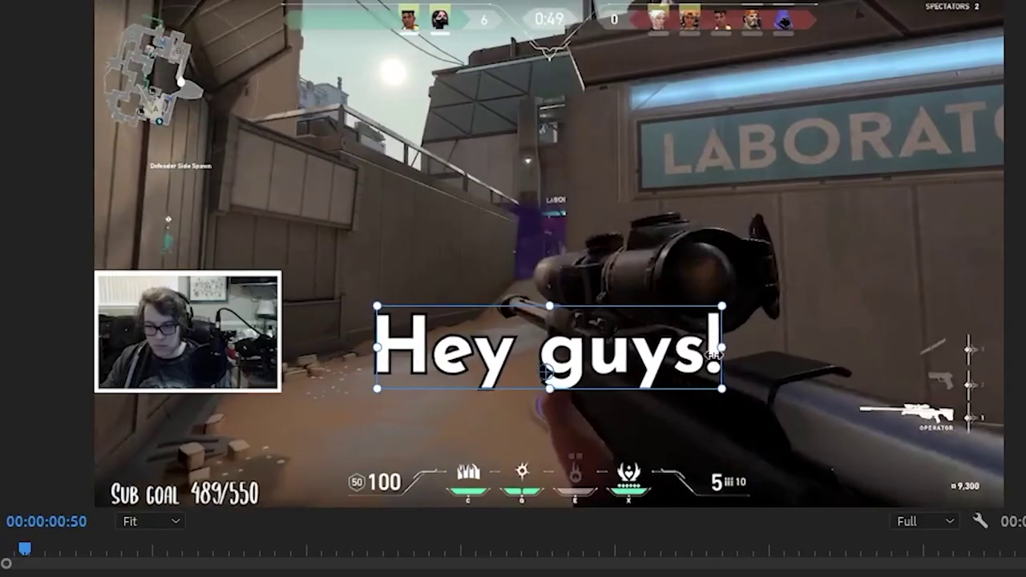
left_click_drag(828, 243, 807, 244)
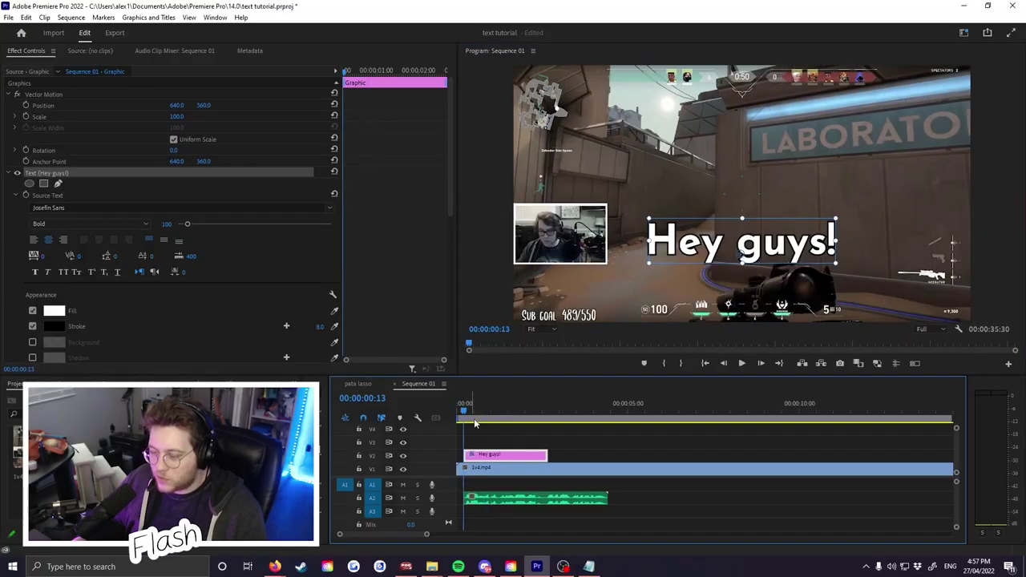
left_click(631, 434)
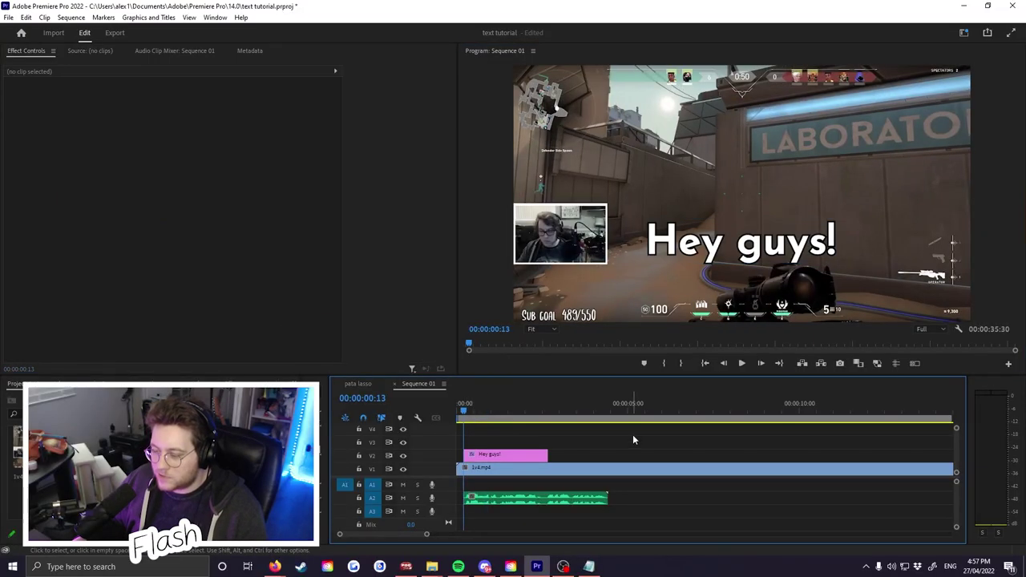
key("grave")
key("grave")
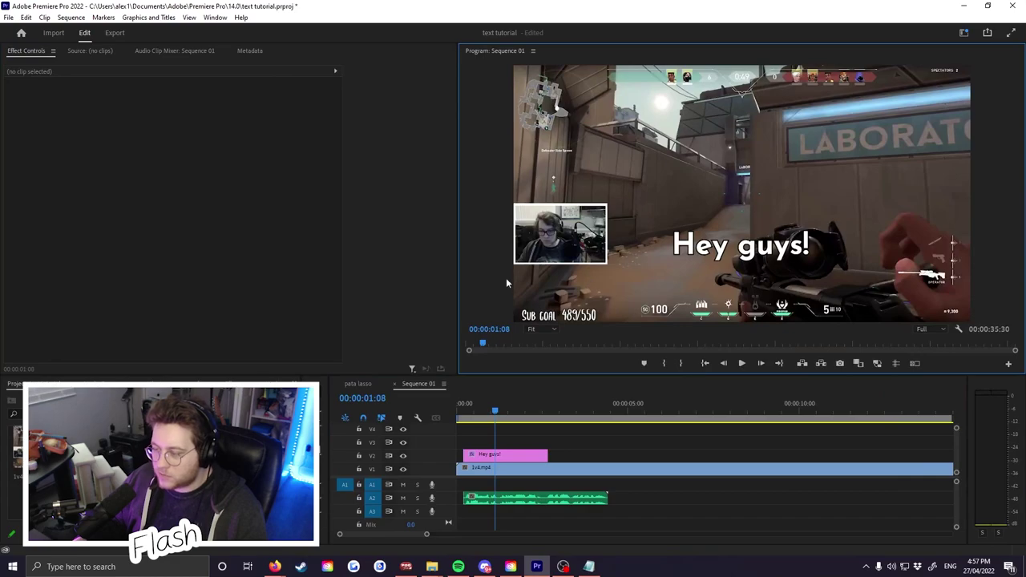
Step: Inspect the Scale keyframes of the "Hey guys!" text and go back to 00:00:00:13
left_click(509, 463)
scroll(353, 232, "down", 2)
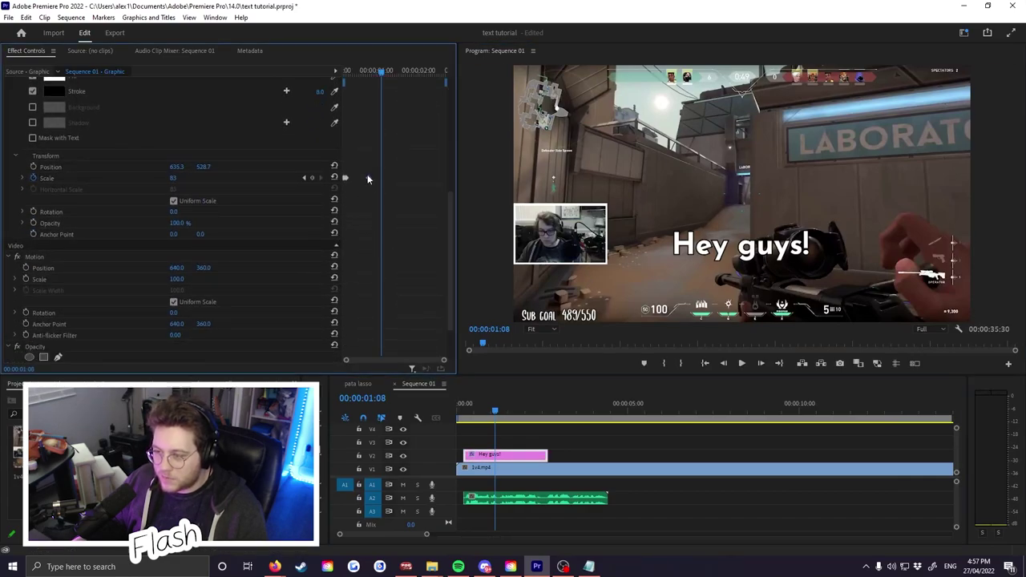
left_click(343, 72)
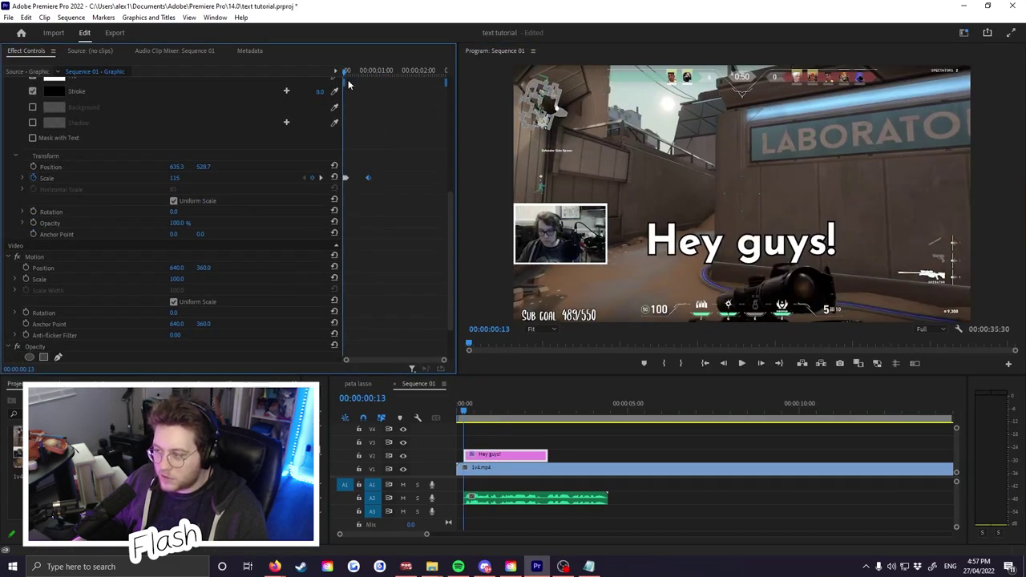
Step: Find the Transform effect with the search "transform" and apply it to the "Hey guys!" clip
left_click(491, 462)
left_click(493, 455)
left_click(70, 118)
left_click(48, 105)
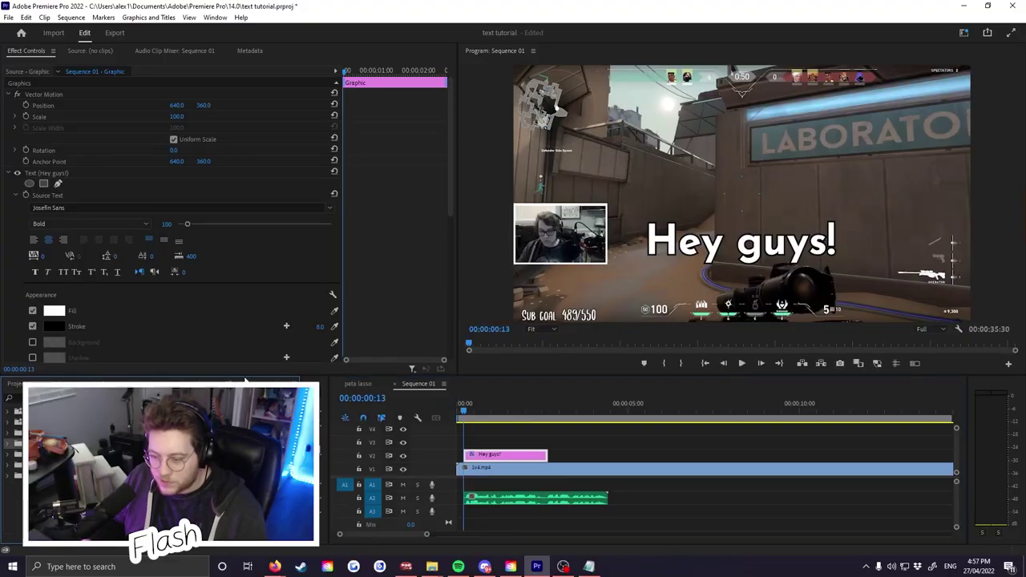
left_click(52, 398)
type("transform")
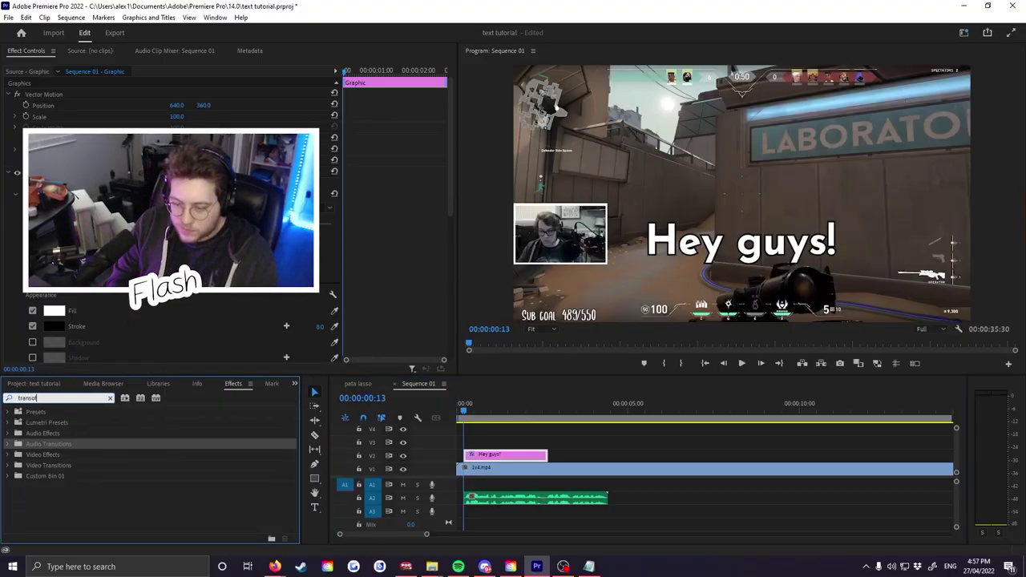
left_click_drag(51, 475, 347, 475)
left_click_drag(485, 457, 487, 456)
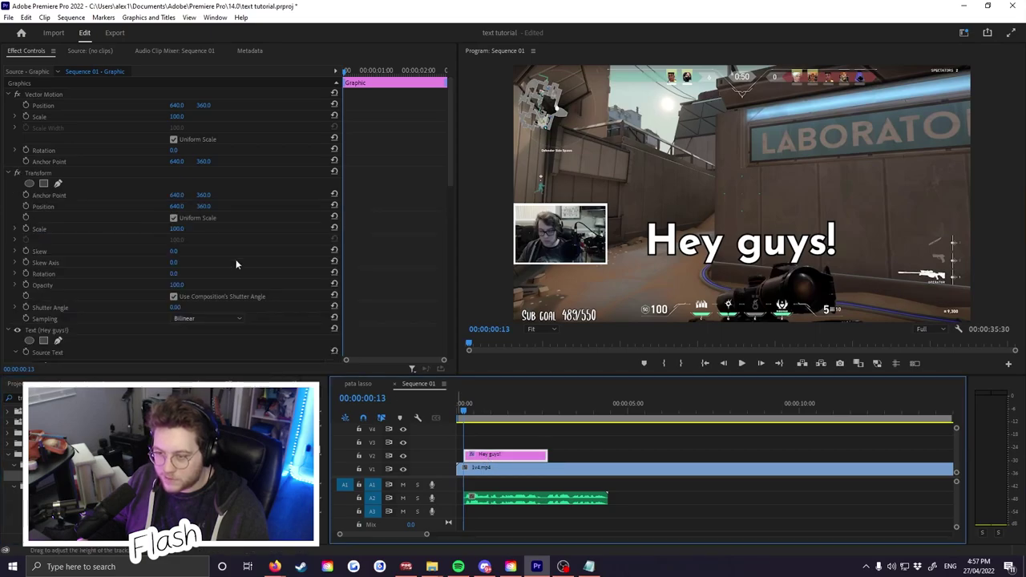
Step: Replace the "Hey guys!" text layer with "This is me talking" in the same clip, keeping its Transform effect
scroll(269, 290, "down", 8)
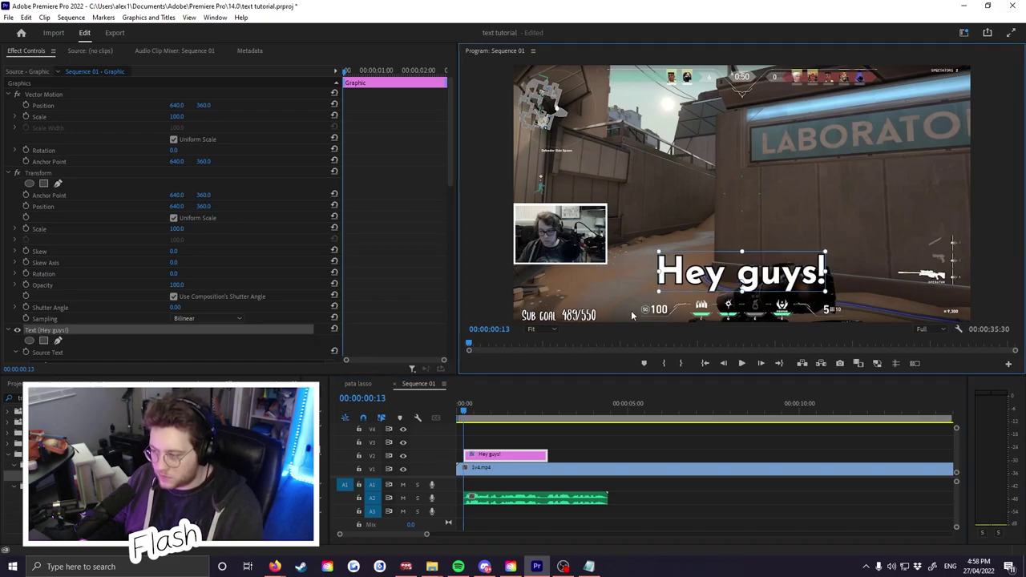
key("Delete")
left_click(506, 459)
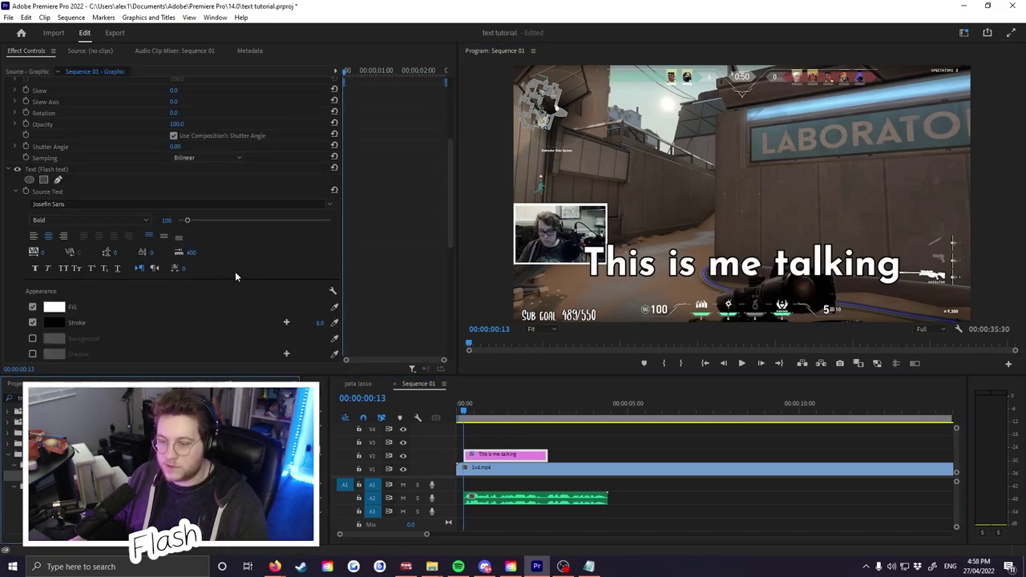
scroll(234, 272, "up", 5)
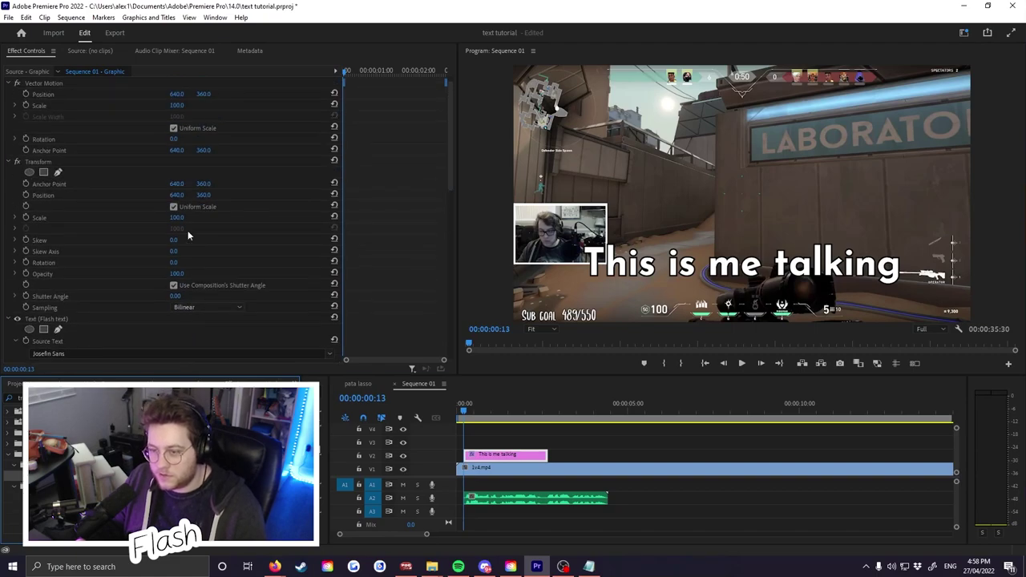
Step: Set the Transform anchor point to 640, 581 and its position to 640, 617, testing the effect's Scale along the way
left_click(210, 184)
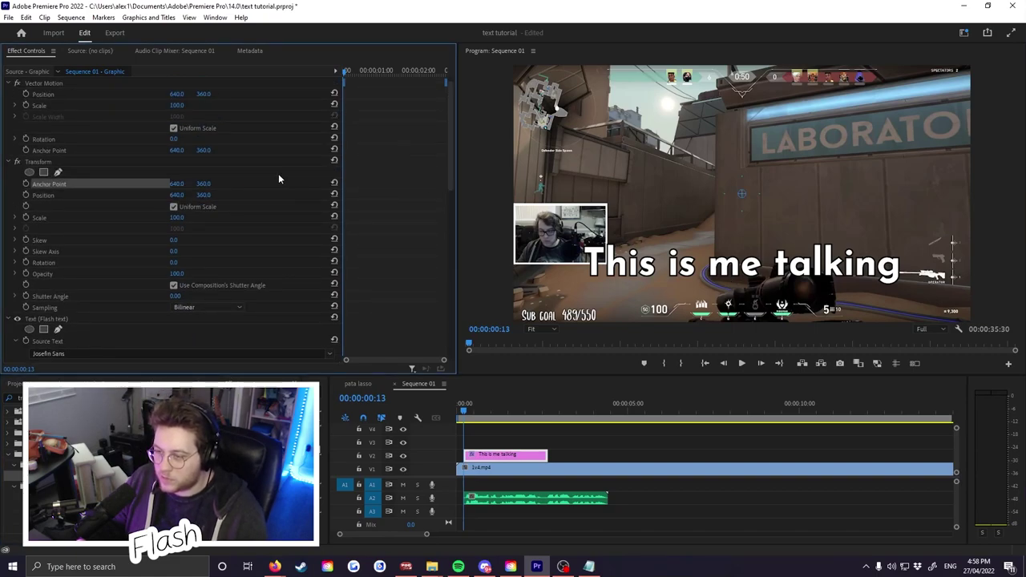
left_click_drag(176, 217, 201, 217)
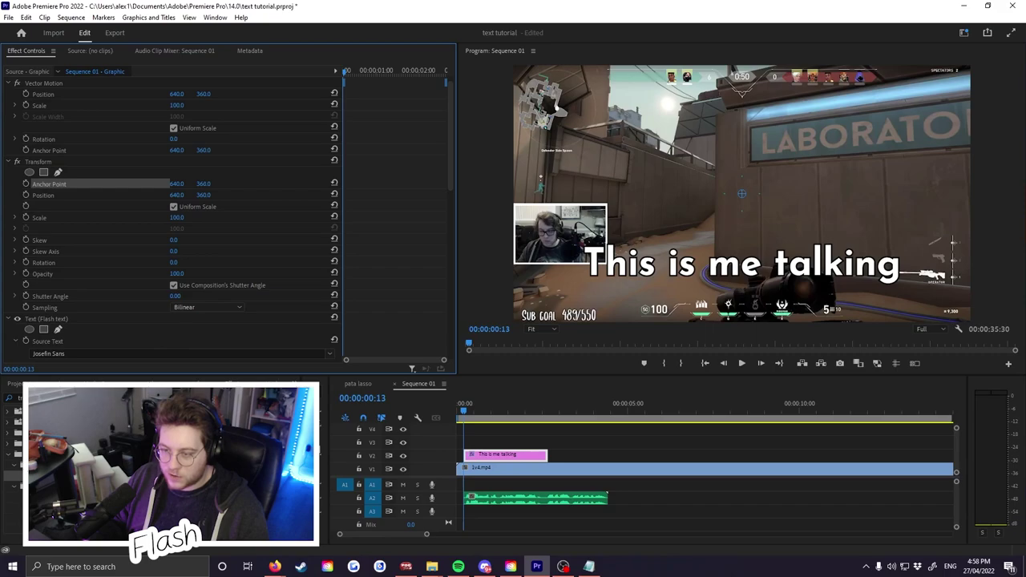
left_click_drag(203, 184, 249, 201)
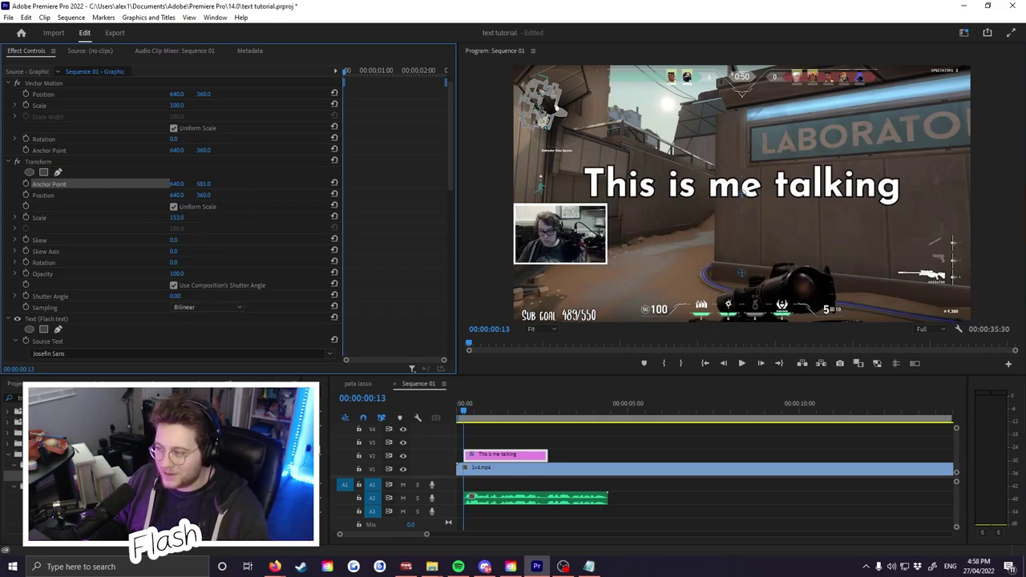
left_click_drag(176, 218, 218, 194)
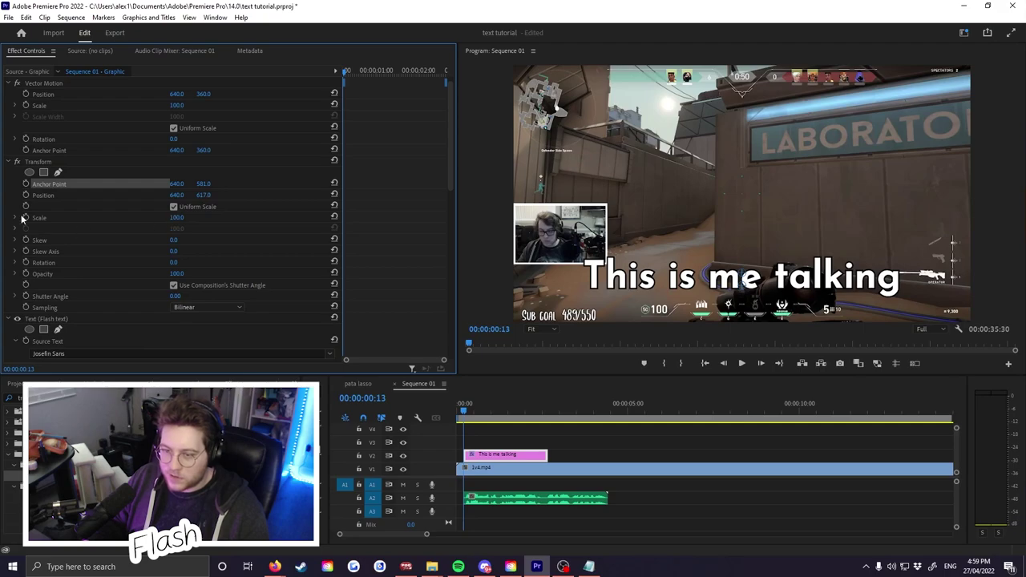
Step: Keyframe a Transform Scale bounce from 00:00:00:13, starting at 123 and ending at 116, and play it back
left_click_drag(176, 217, 188, 222)
left_click(459, 406)
key("space")
key("space")
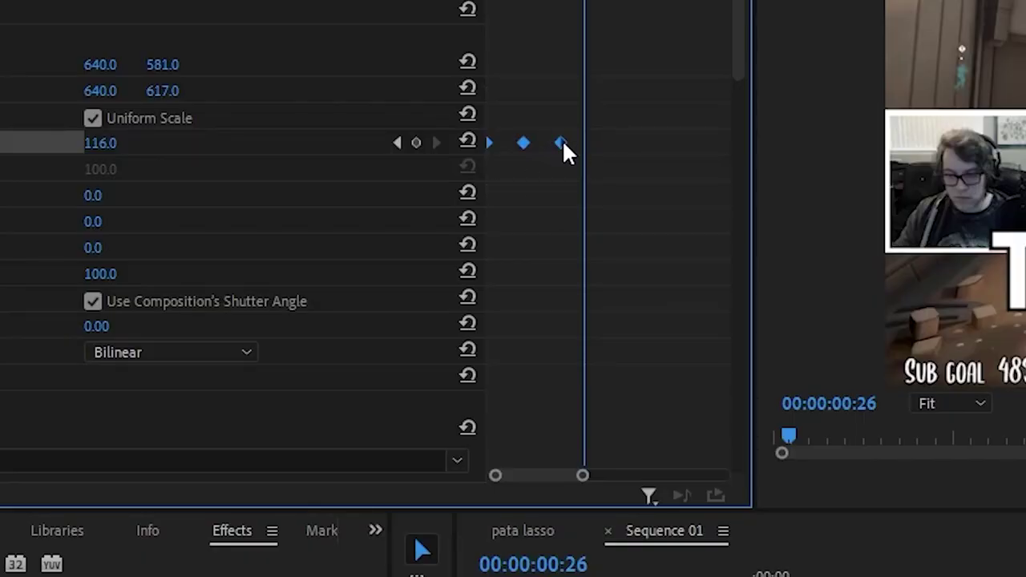
Step: Apply Ease In to the Transform Scale keyframes and play the text clips from the start
right_click(560, 142)
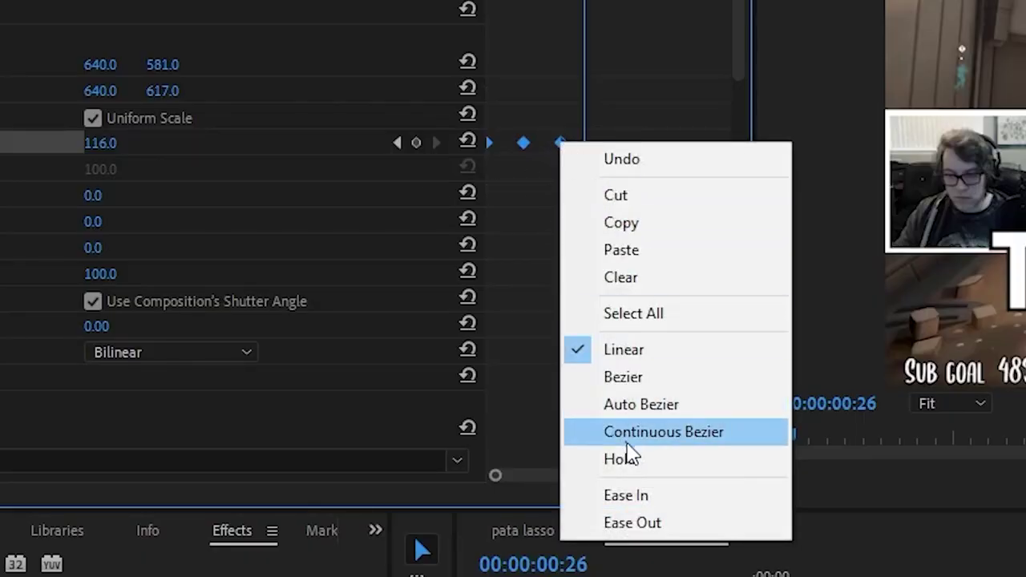
left_click(637, 494)
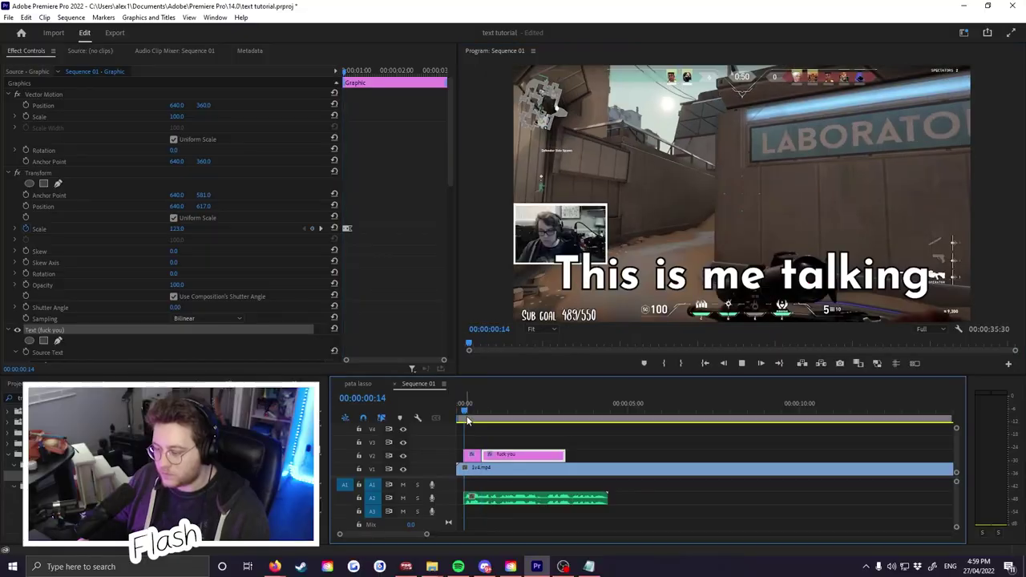
key("space")
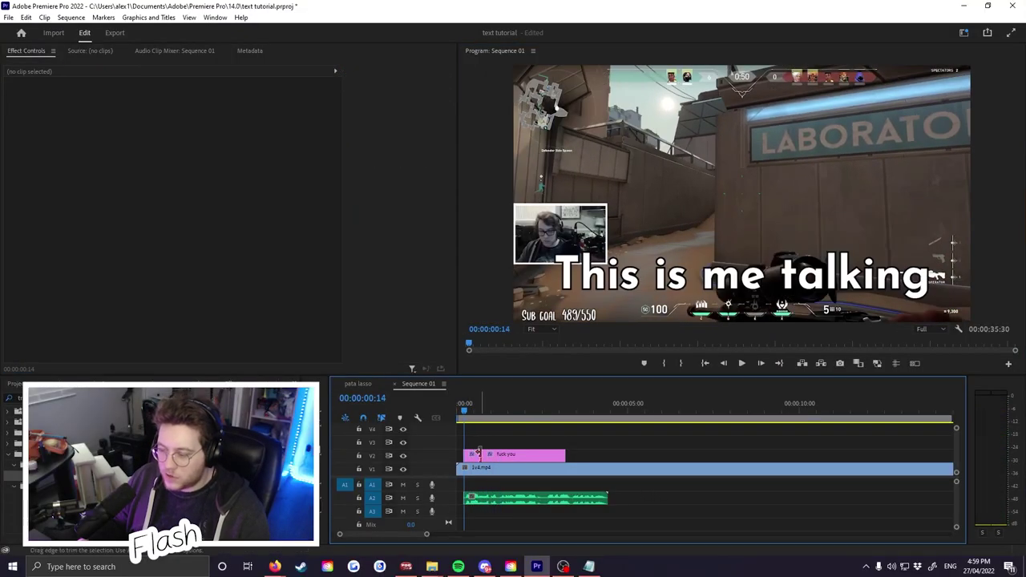
Step: Open the Save Preset settings for the Transform effect on the first "This is me talking" clip and close them
left_click(478, 452)
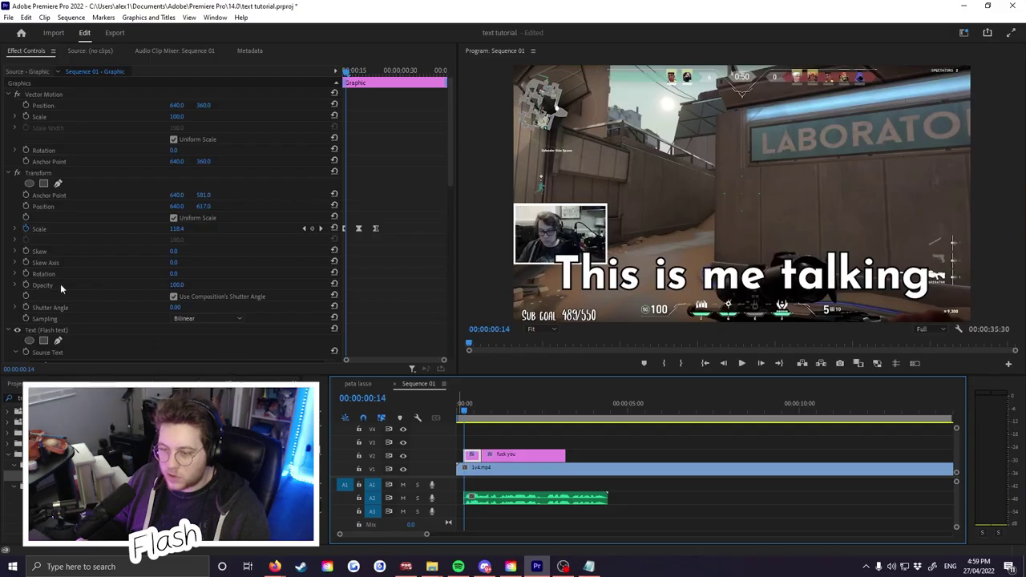
right_click(38, 199)
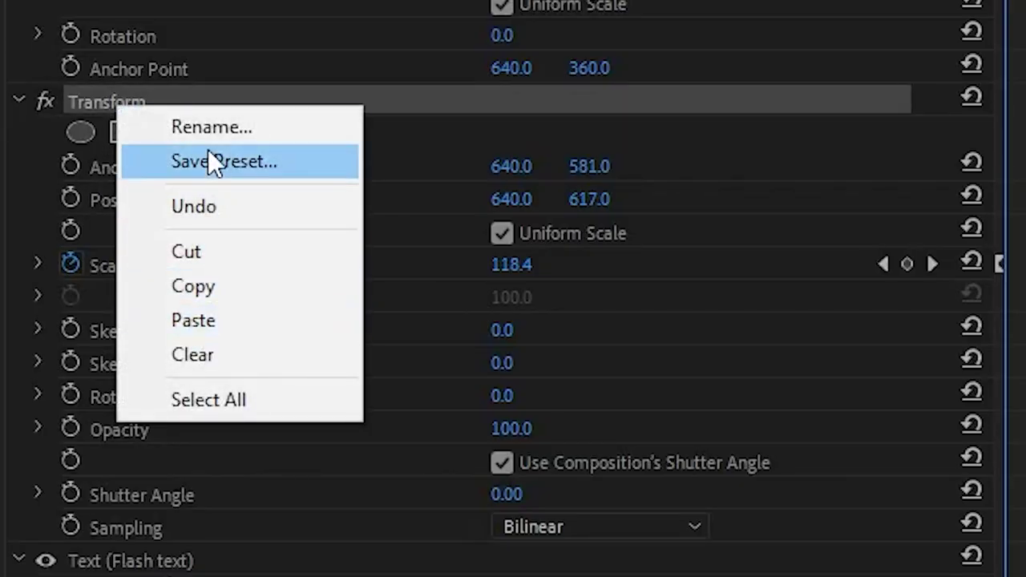
left_click(216, 160)
left_click(578, 571)
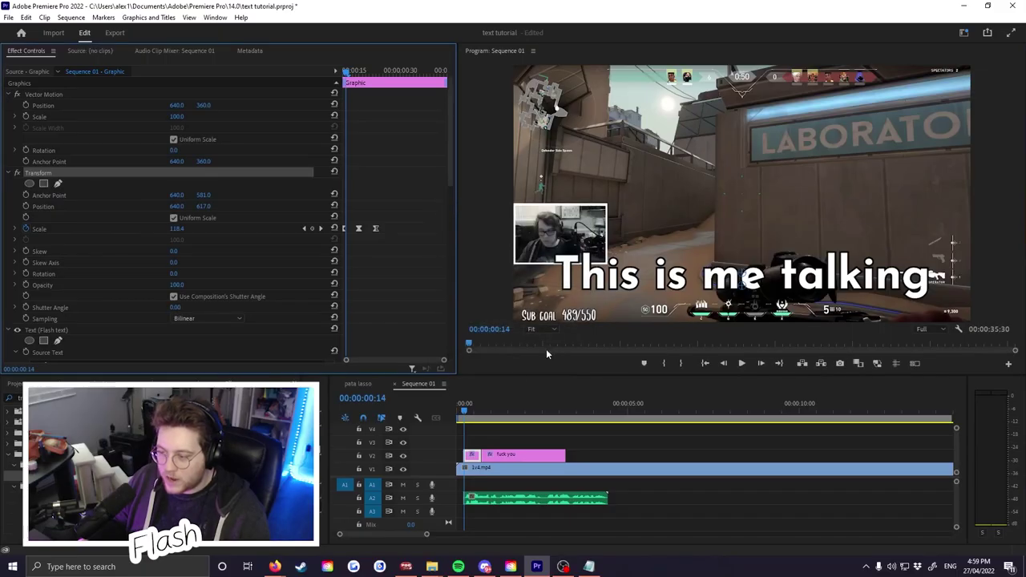
Step: Delete both text clips on V2, start a new text graphic at 00:00:00:14 and clear its empty text layer
left_click_drag(502, 435, 471, 458)
key("Delete")
left_click(655, 270)
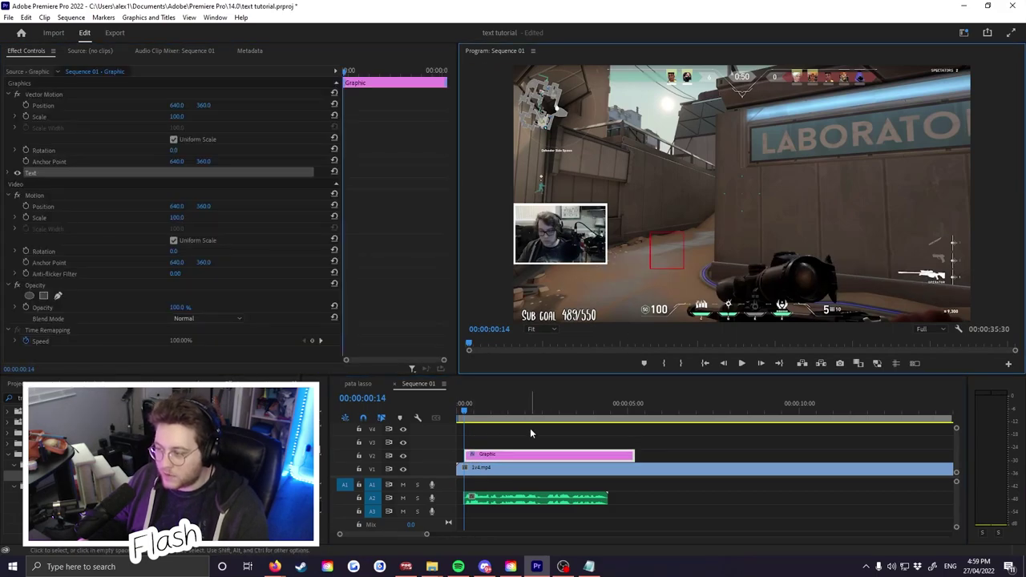
left_click_drag(641, 230, 703, 270)
key("Delete")
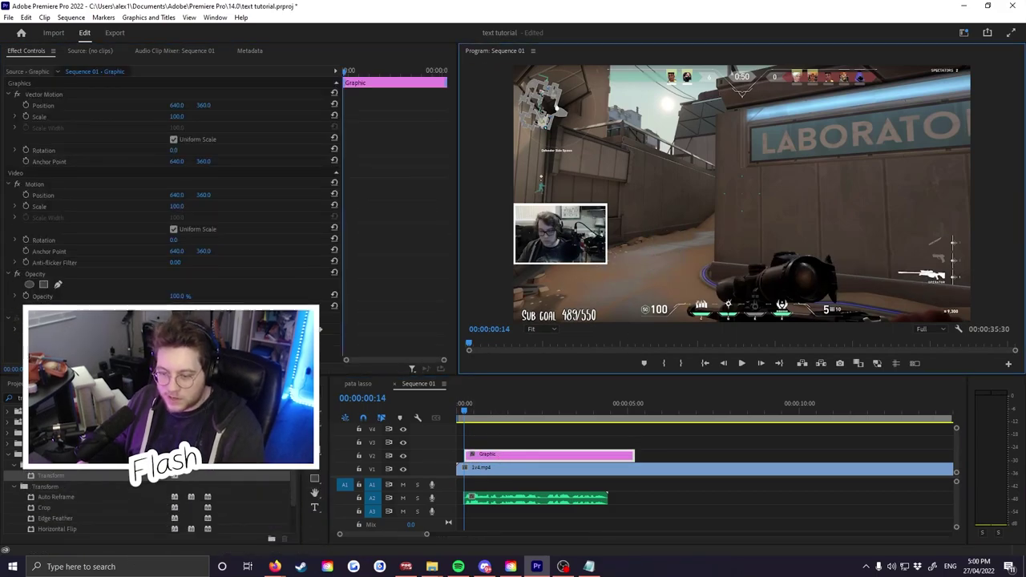
Step: Find the Tiktokbounce preset, apply it to the "This is me talking" clip on V2 and play it from 00:00:00:12
left_click(56, 398)
type("t")
left_click(99, 394)
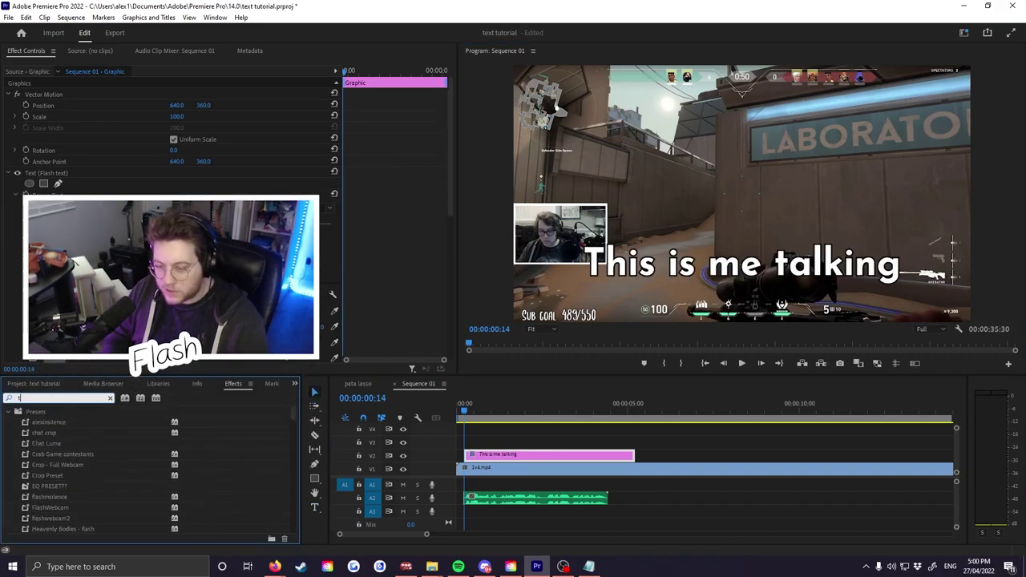
type("ik")
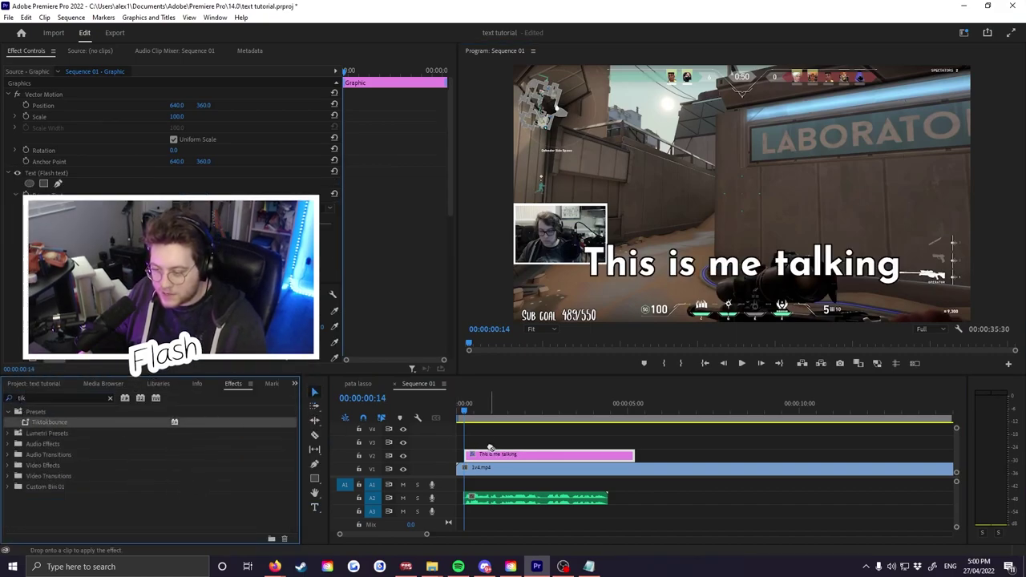
left_click_drag(481, 454, 483, 457)
left_click(466, 412)
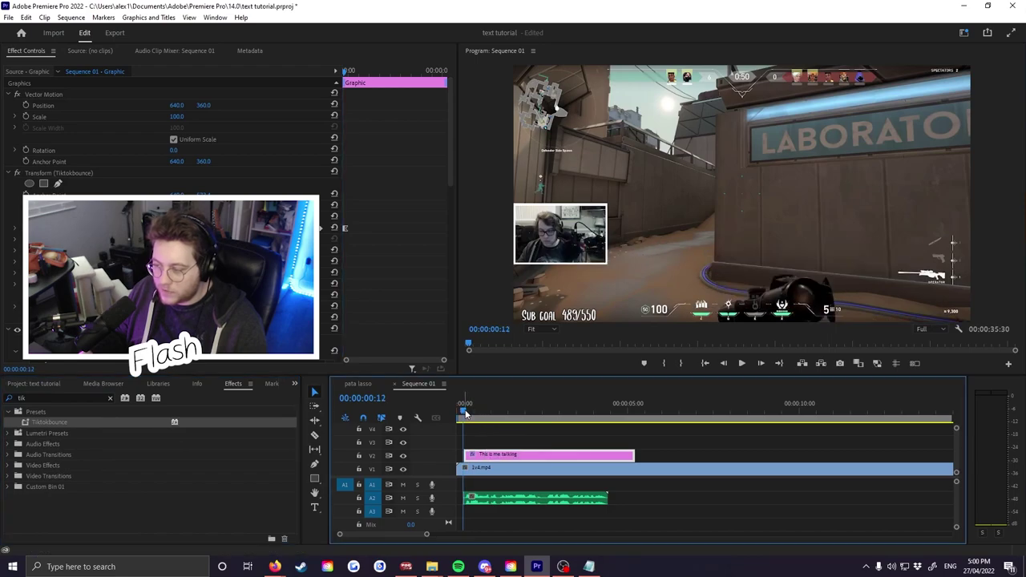
key("space")
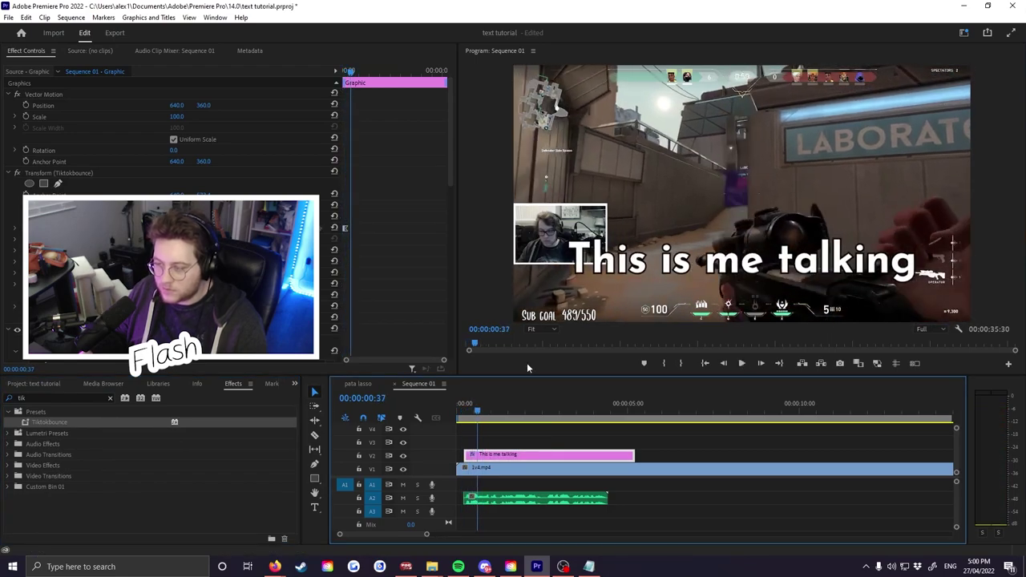
Step: Save the project and scale the "This is me talking" text layer down to about 84
key("ctrl+s")
scroll(168, 216, "down", 6)
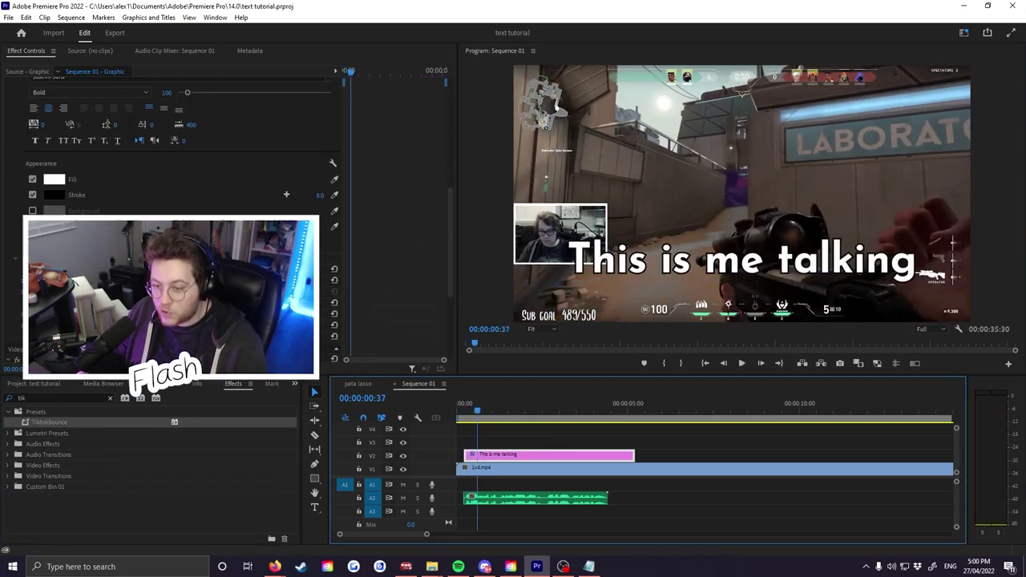
left_click(55, 283)
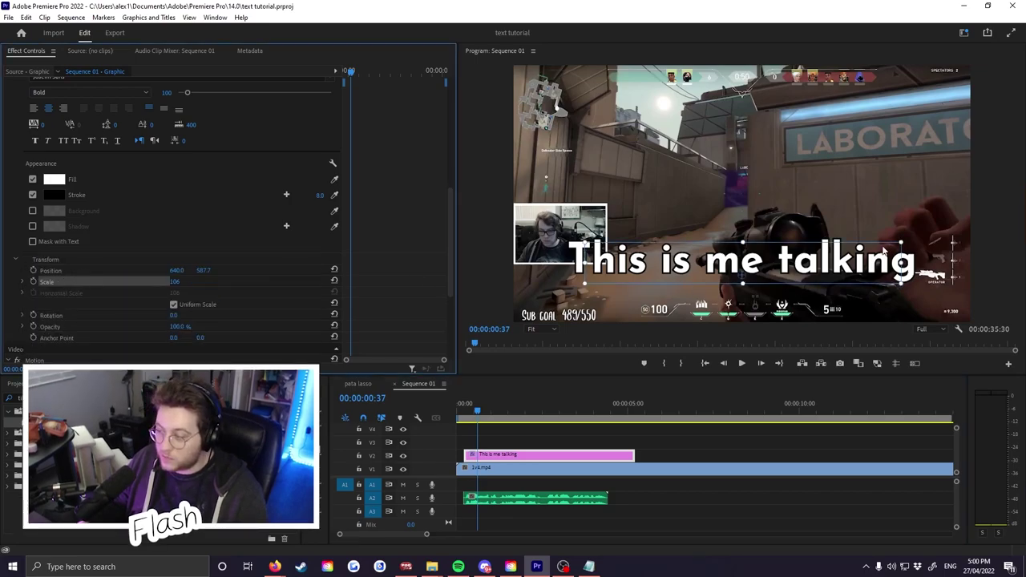
left_click_drag(904, 262, 895, 262)
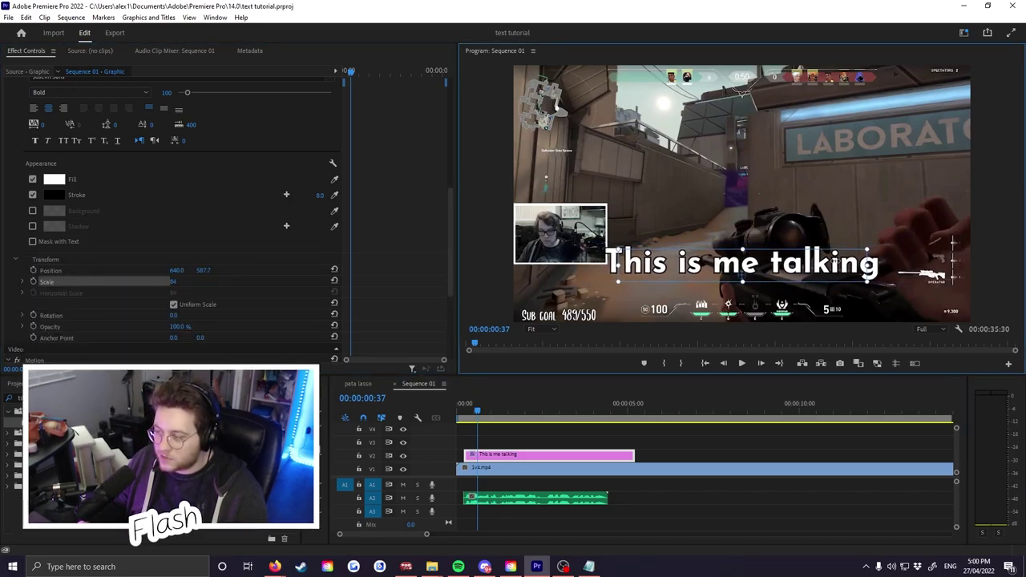